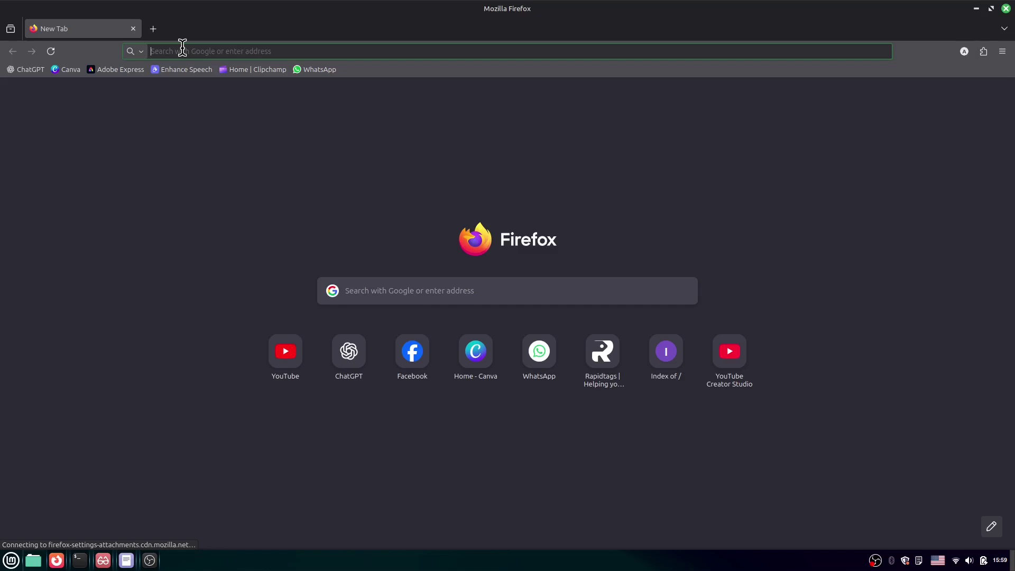
- Open the Nemo file manager at the Home folder from the taskbar
left_click(34, 561)
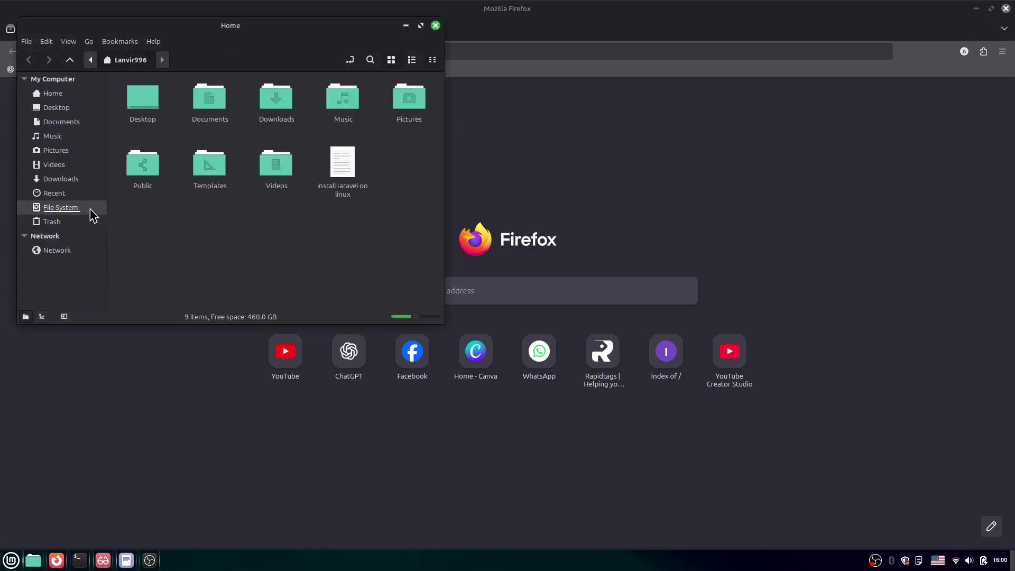
- Browse from File System into the /opt/lampp folder
left_click(61, 207)
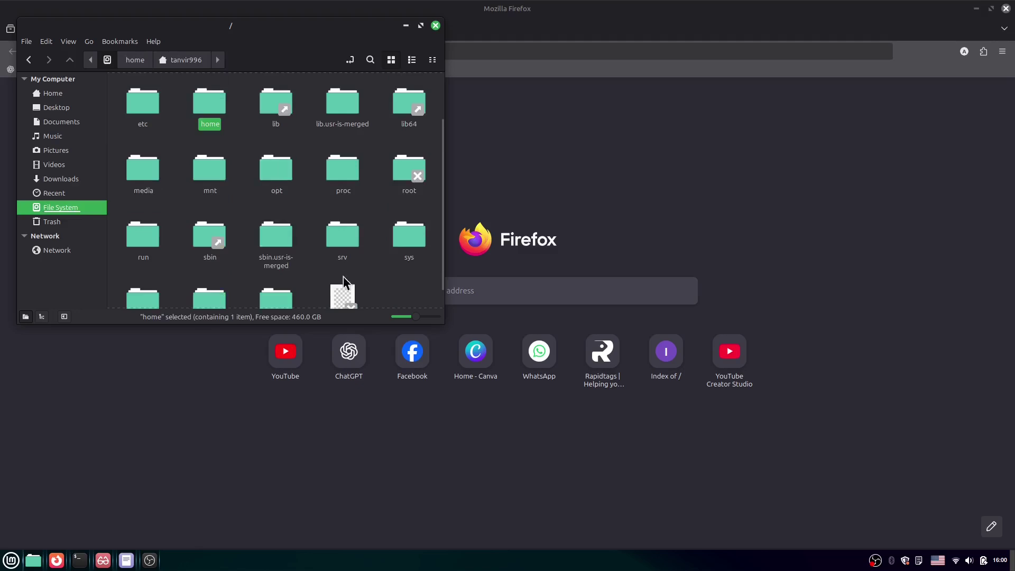
left_click(379, 288)
scroll(379, 288, "down", 1)
left_click(279, 142)
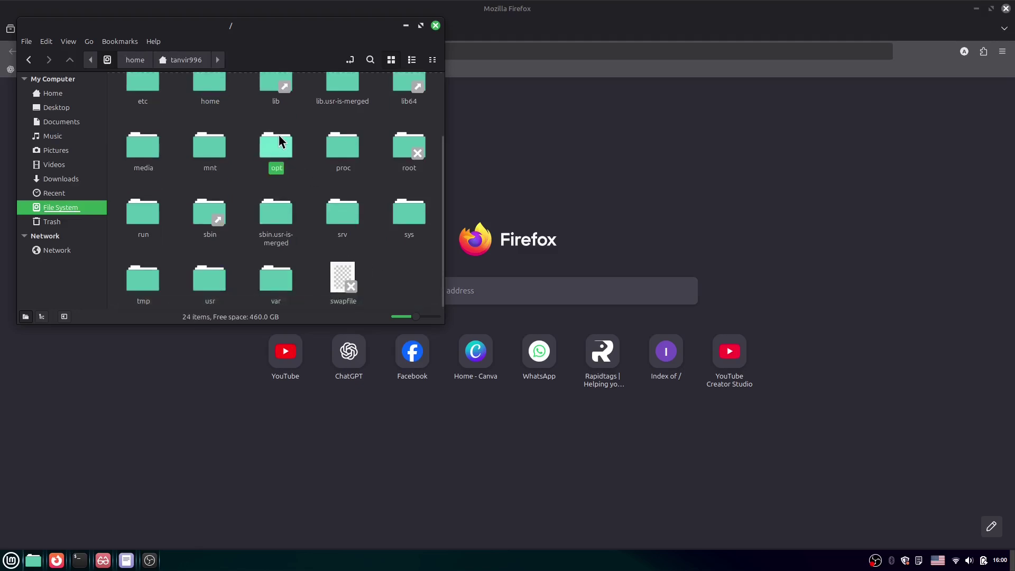
double_click(285, 165)
double_click(143, 103)
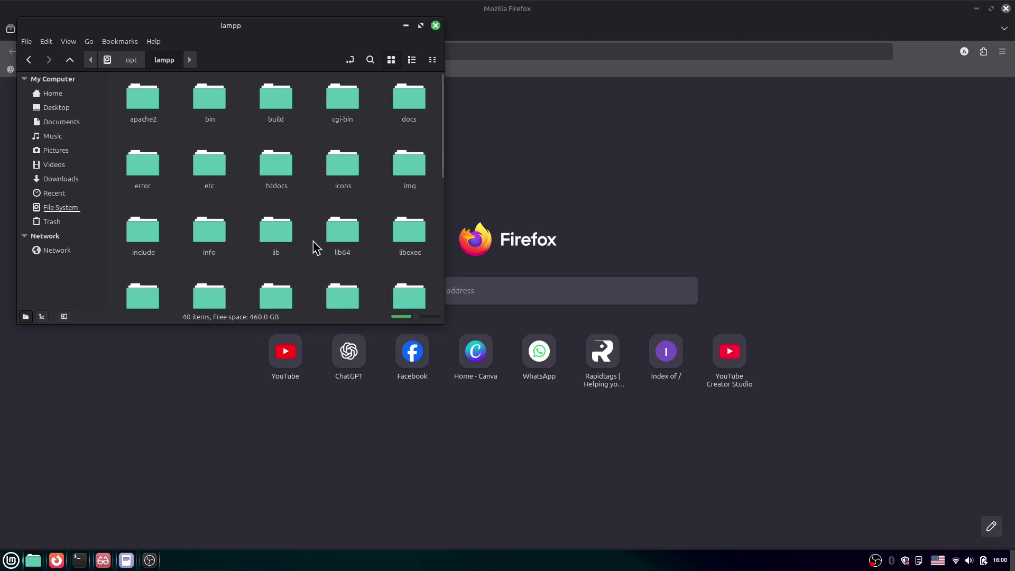
scroll(327, 245, "down", 1)
scroll(327, 246, "up", 1)
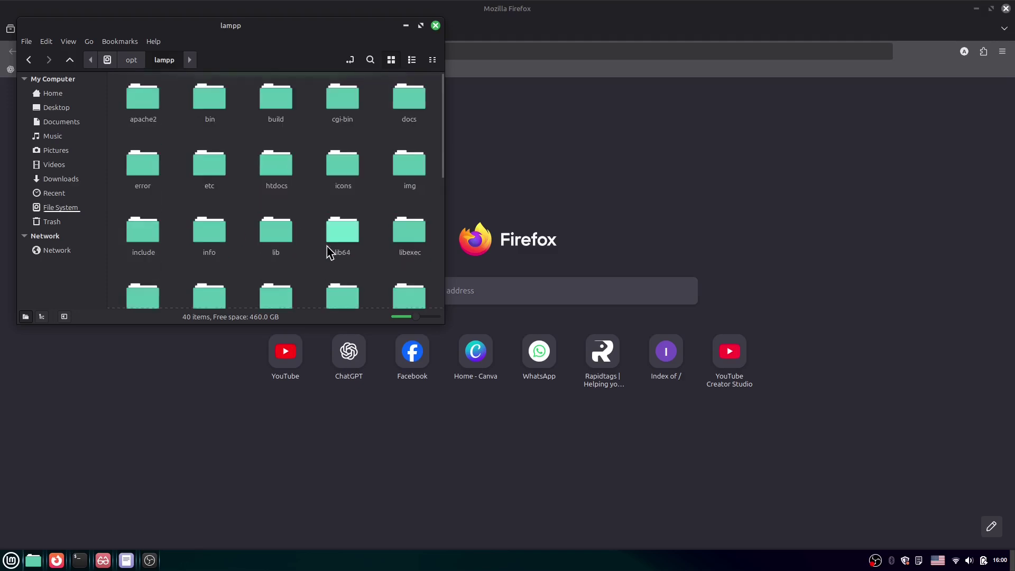
- Open htdocs and delete the testphp folder, leaving it empty
double_click(272, 185)
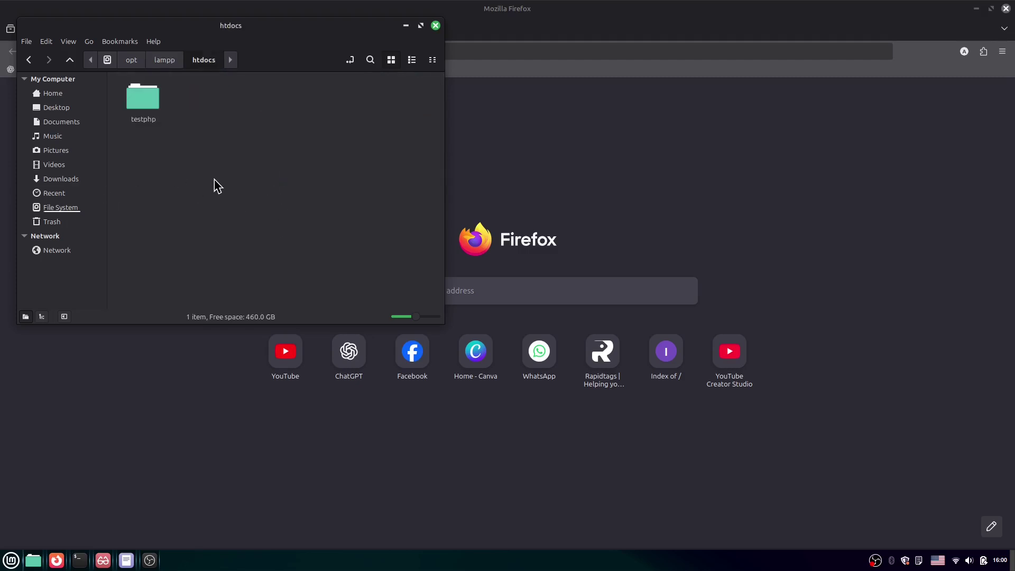
left_click_drag(214, 180, 129, 90)
key("Delete")
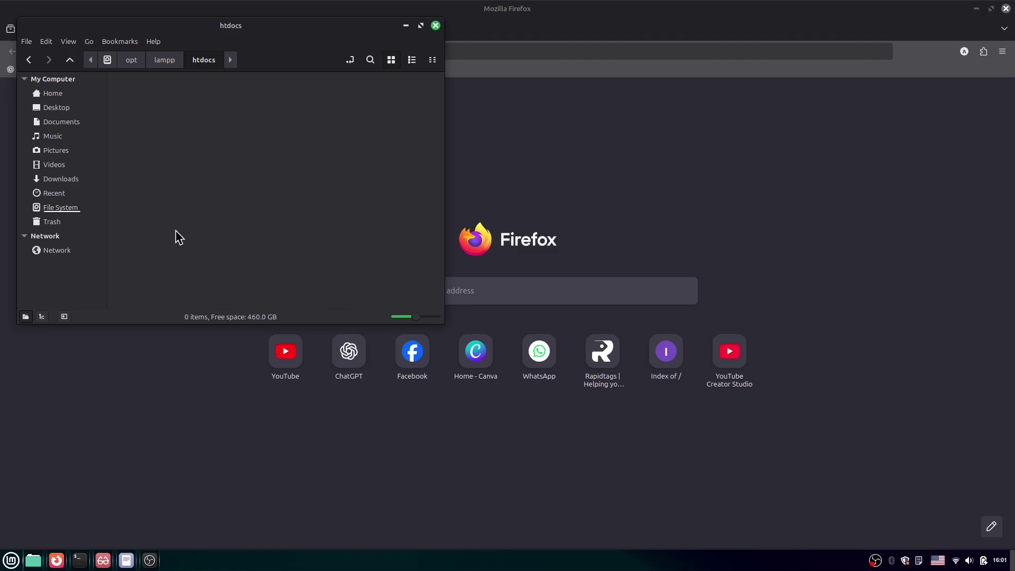
- Open a terminal and copy the Composer curl installer line from the Xed notes
left_click(79, 562)
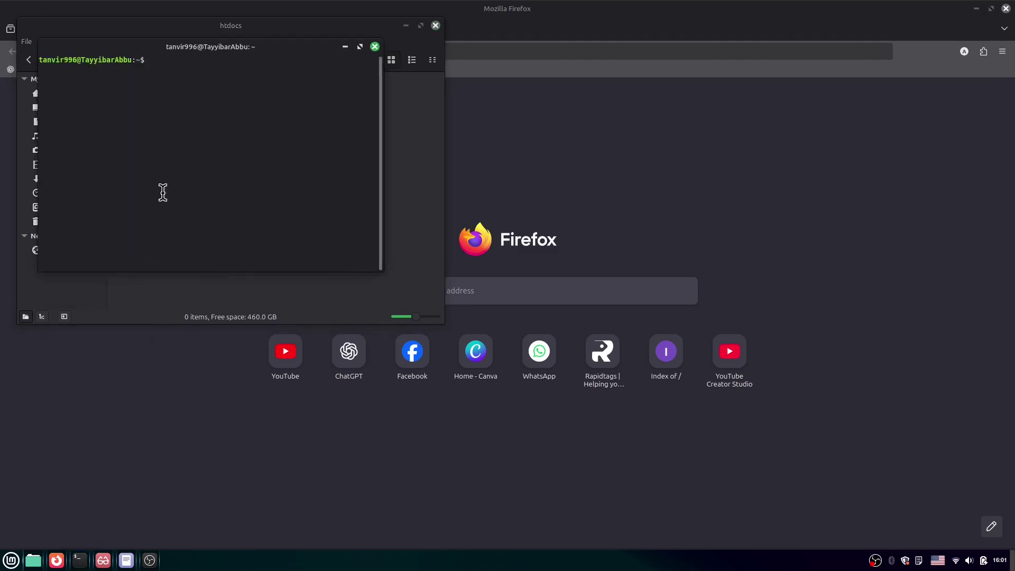
left_click_drag(227, 57, 481, 151)
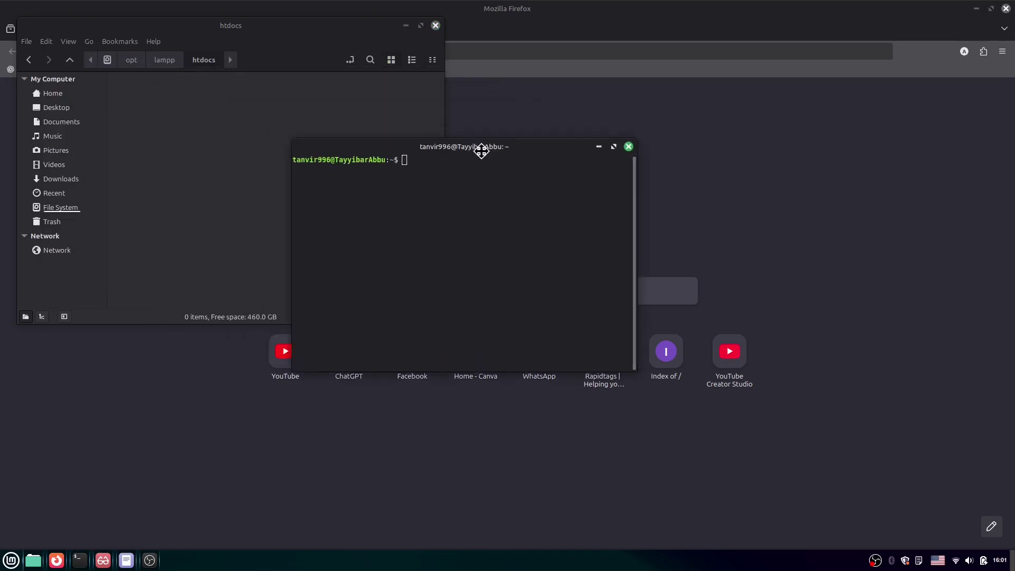
left_click(127, 562)
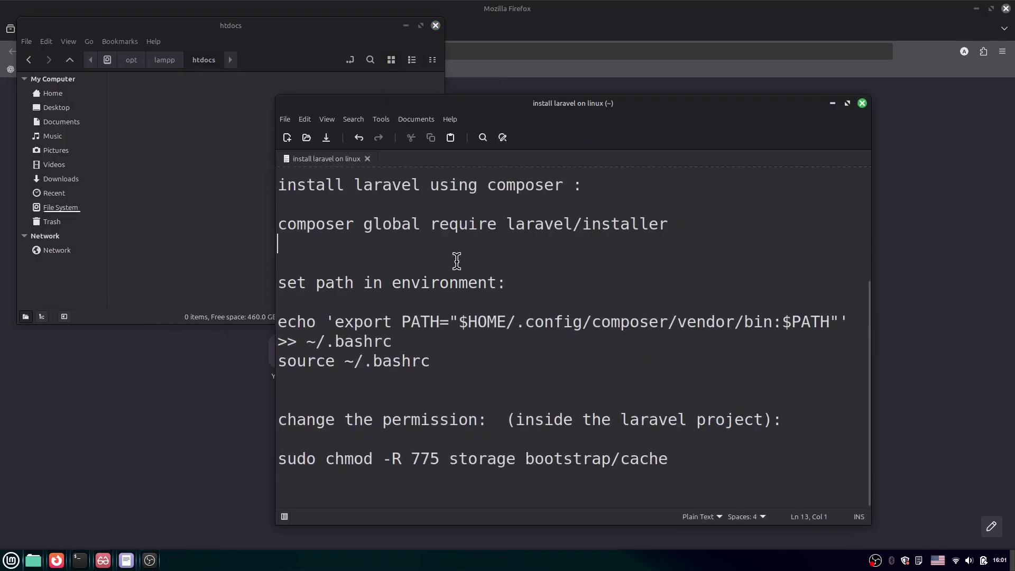
scroll(468, 255, "up", 1)
scroll(384, 304, "up", 2)
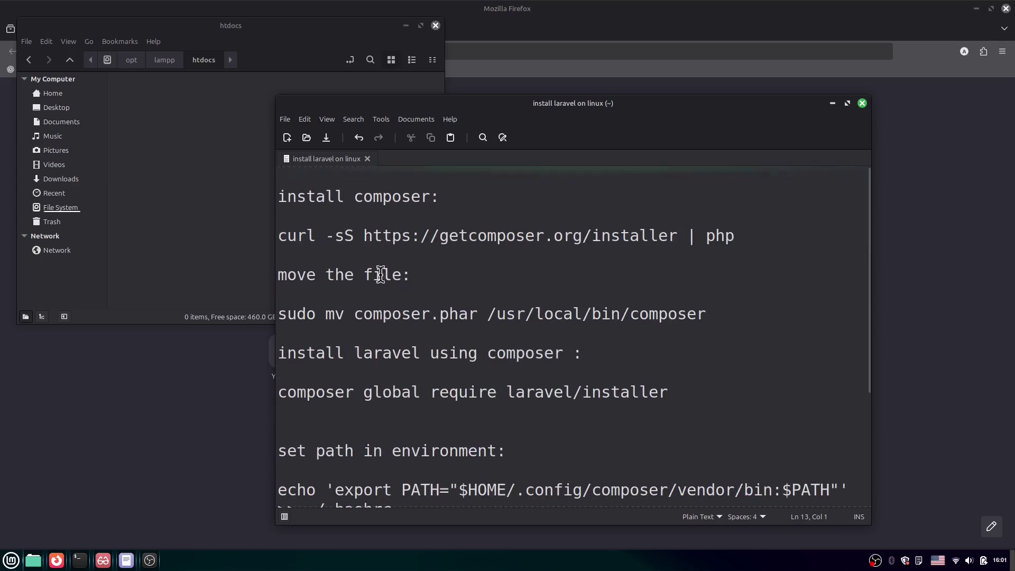
left_click_drag(748, 236, 267, 220)
right_click(332, 241)
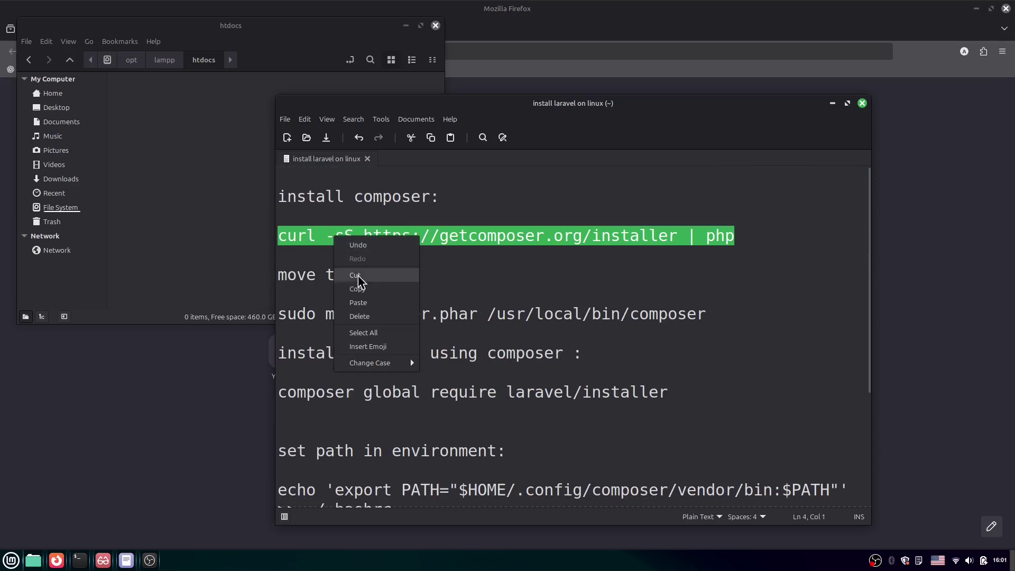
left_click(340, 286)
- Paste and run the curl installer, installing Composer 2.8.11 as composer.phar
left_click(198, 215)
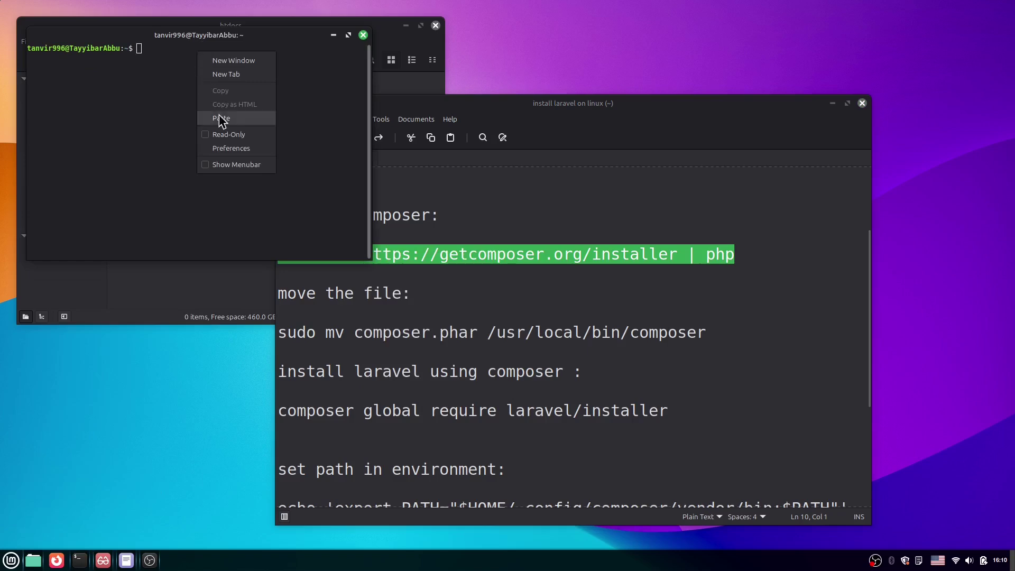
left_click(220, 116)
key("Return")
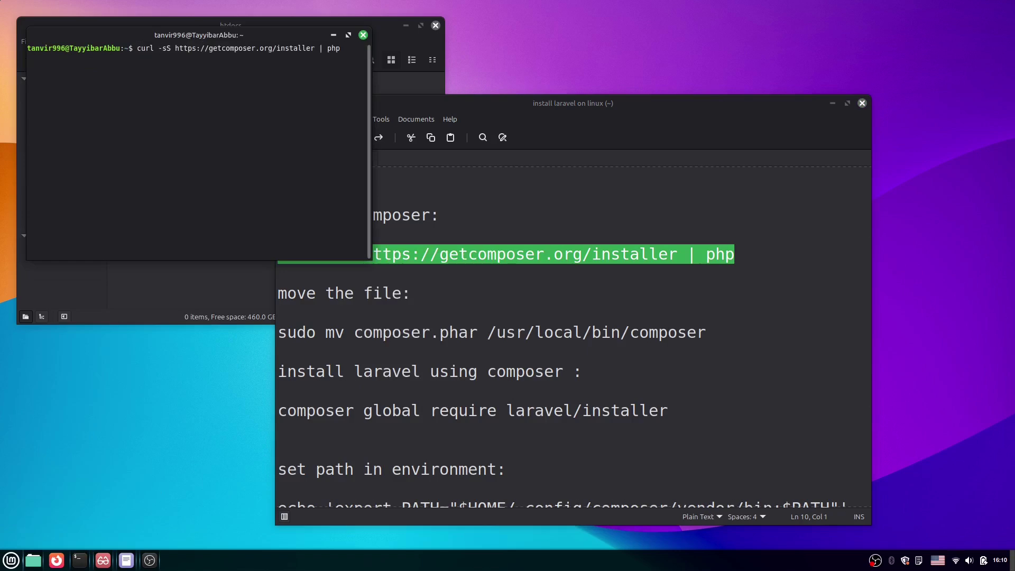
- Reposition the terminal, minimise the file manager and bring back the install notes
left_click_drag(211, 34, 647, 113)
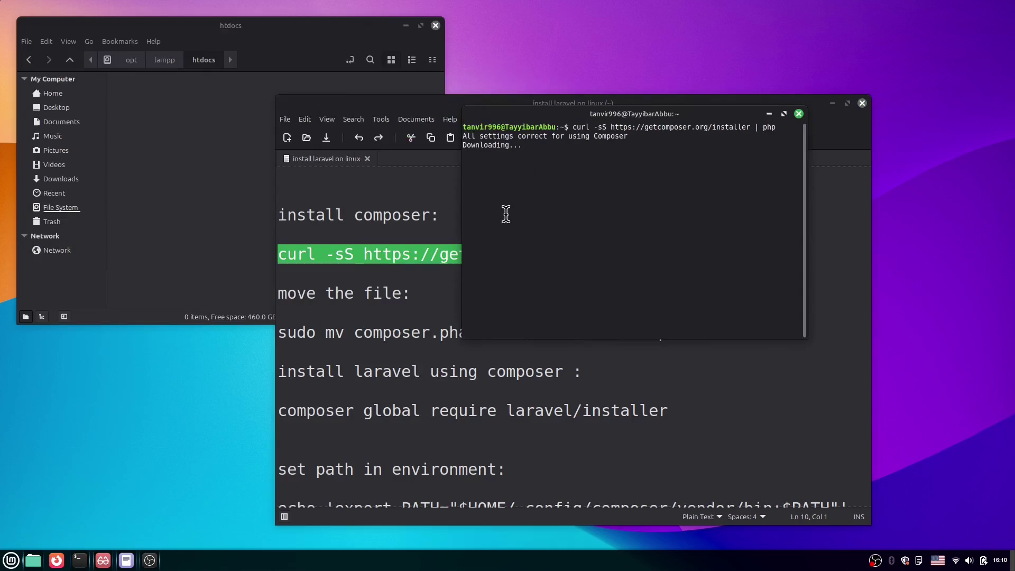
left_click(415, 32)
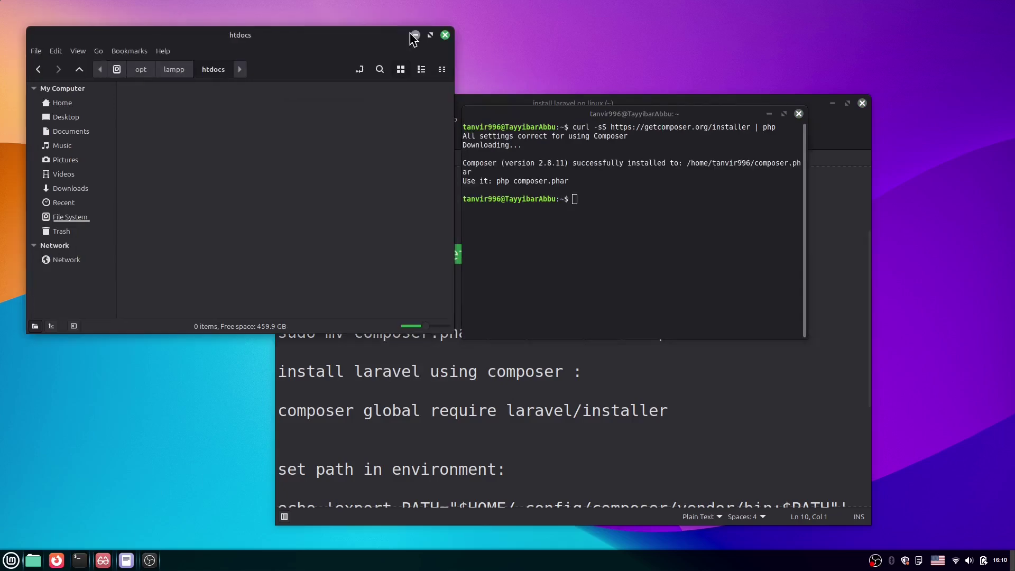
left_click(406, 25)
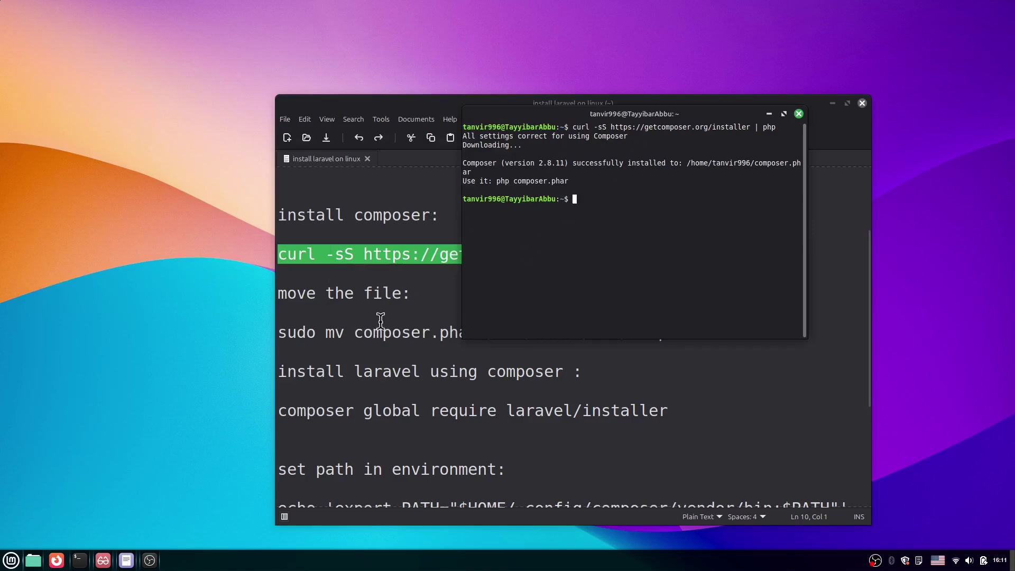
left_click(395, 357)
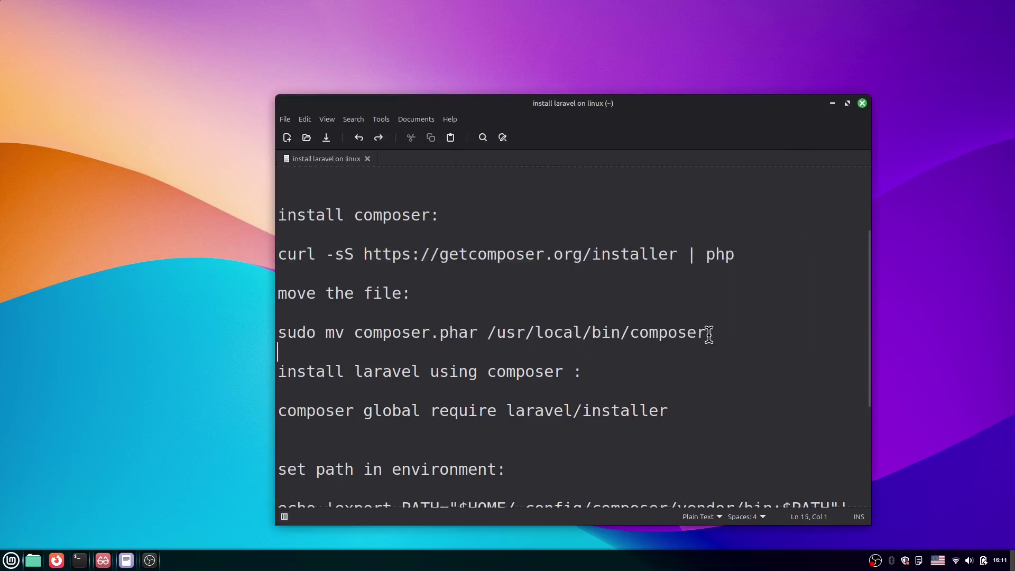
- Copy the sudo mv line for composer.phar from the notes
left_click_drag(707, 332, 281, 333)
right_click(281, 333)
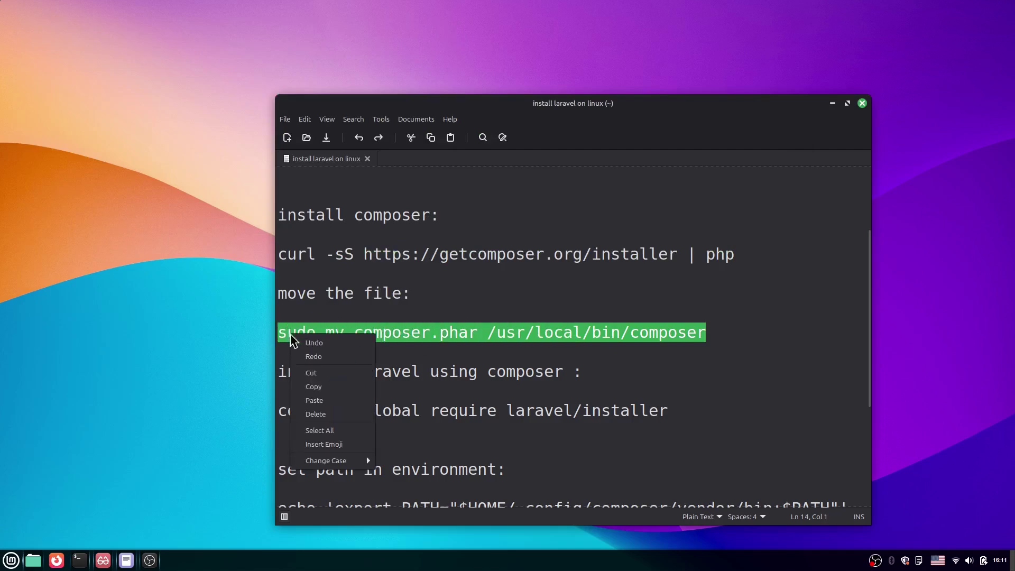
left_click(315, 385)
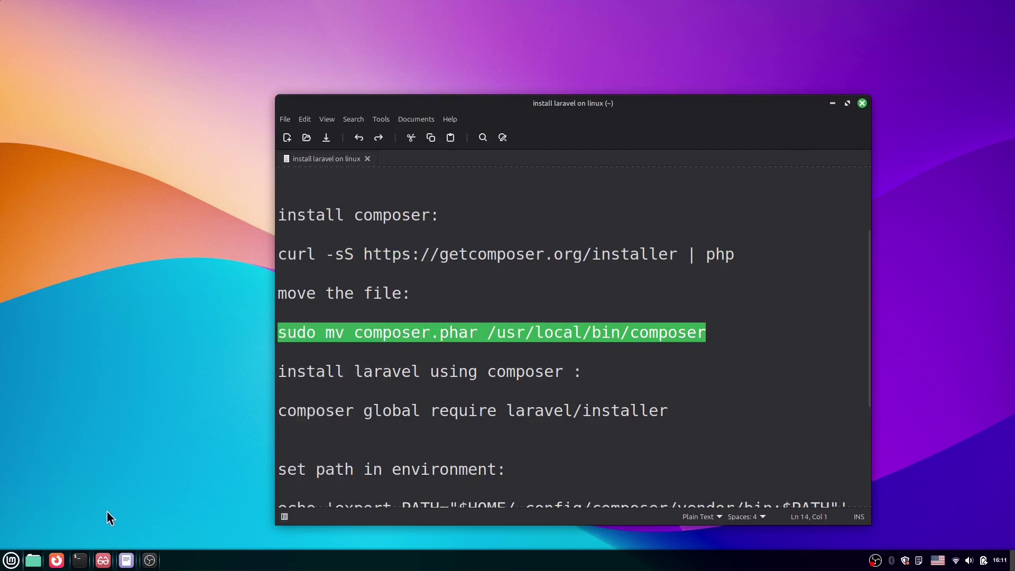
- Run it in the terminal with the sudo password, moving composer.phar to /usr/local/bin/composer
left_click(79, 560)
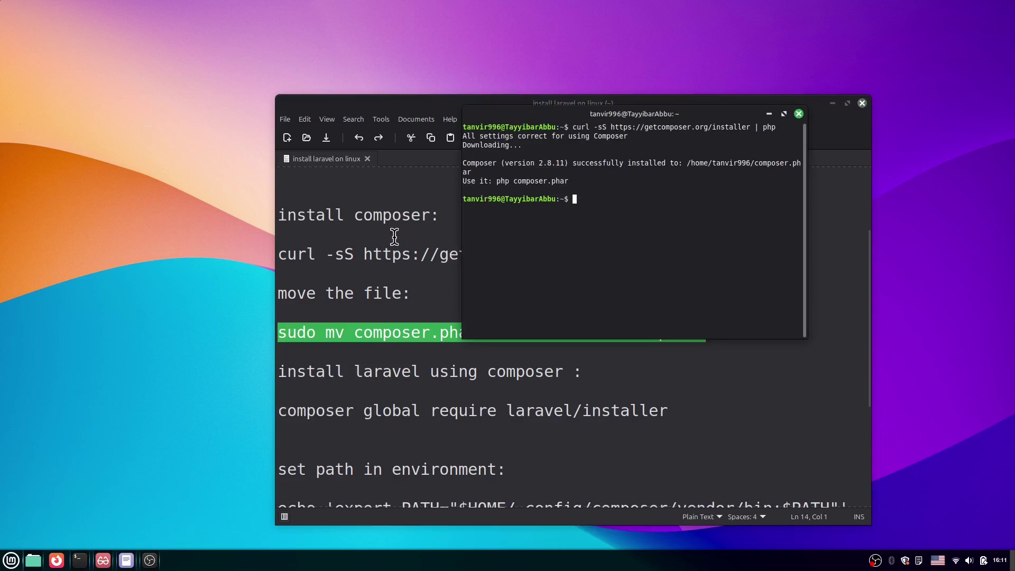
right_click(620, 194)
left_click(645, 261)
key("Return")
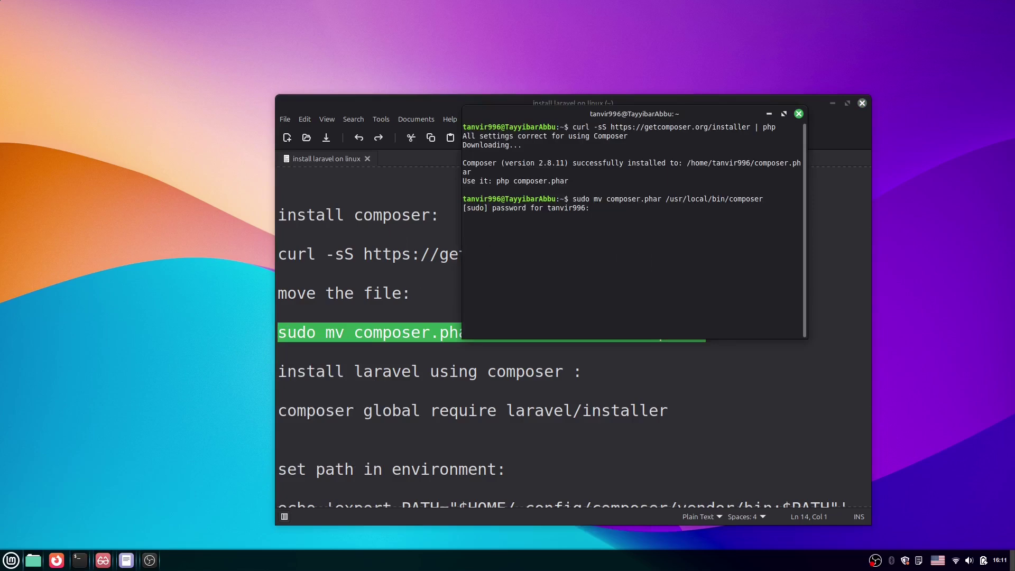
type("******")
key("Return")
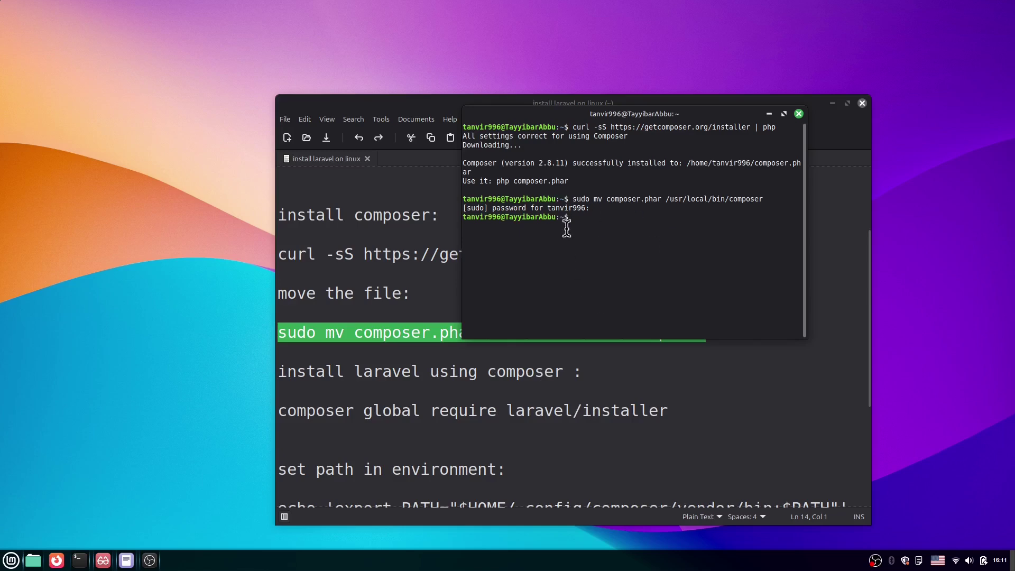
left_click_drag(729, 109, 601, 73)
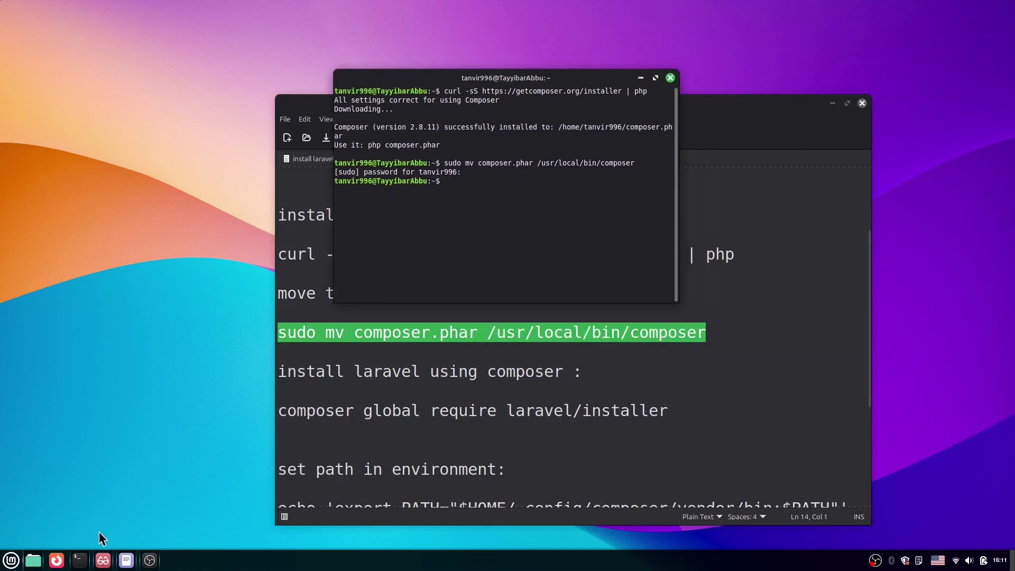
left_click(34, 560)
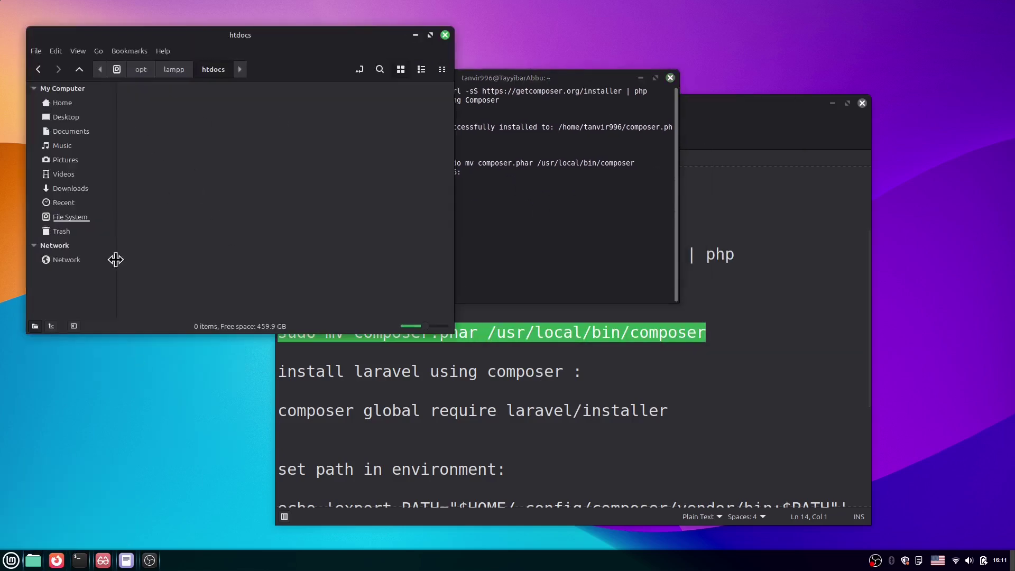
- Navigate Nemo from File System to /opt/lampp/htdocs
left_click(67, 217)
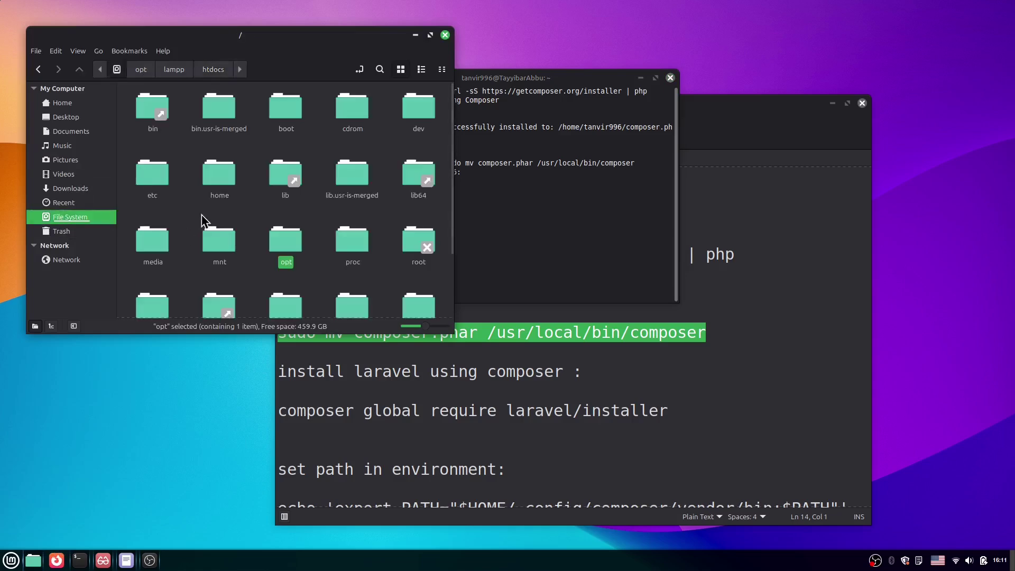
double_click(286, 244)
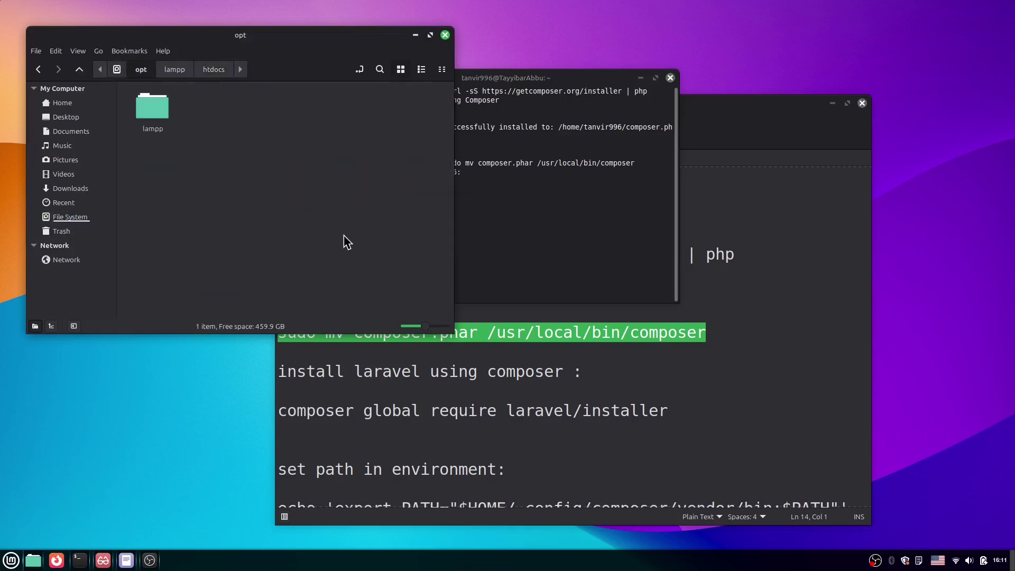
double_click(153, 124)
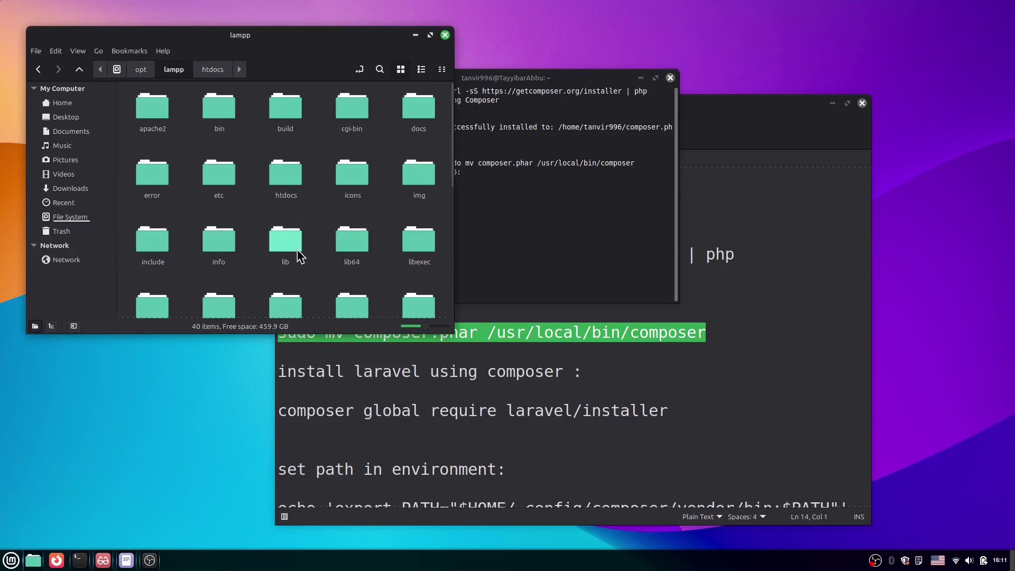
left_click(38, 69)
double_click(148, 106)
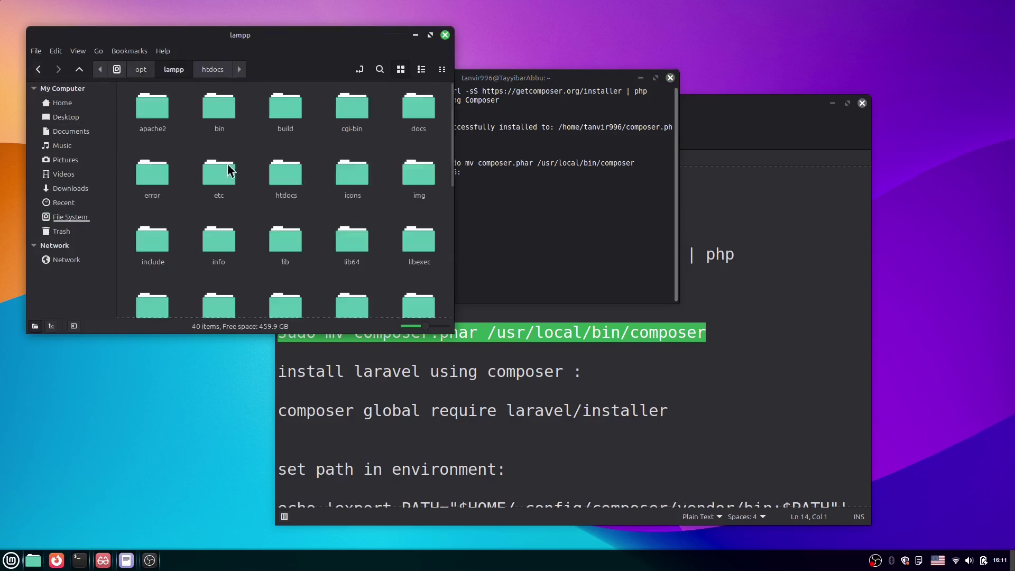
double_click(288, 177)
- Open a terminal inside htdocs and close the extra home-folder terminal
right_click(289, 178)
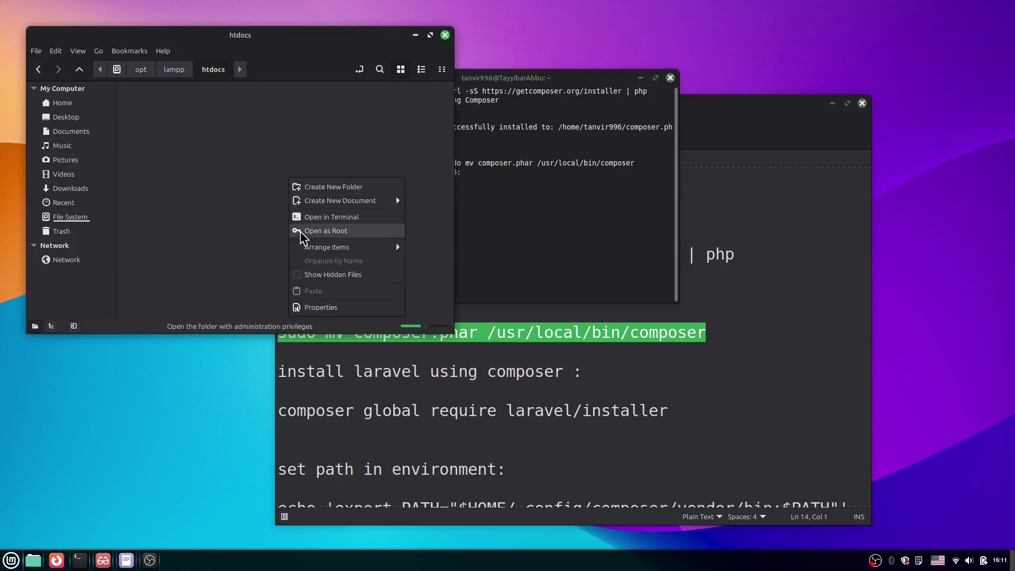
left_click(324, 219)
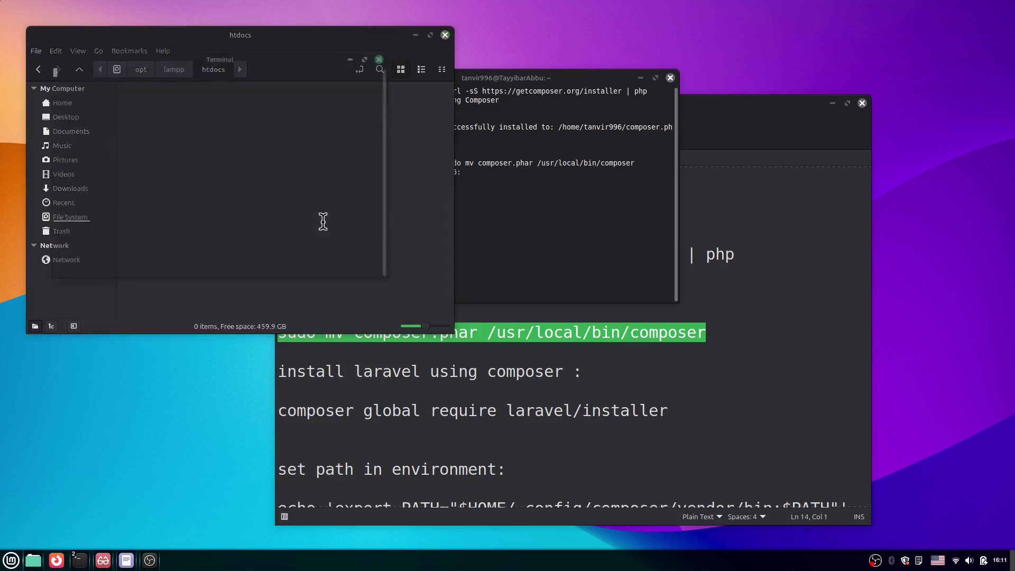
left_click(670, 77)
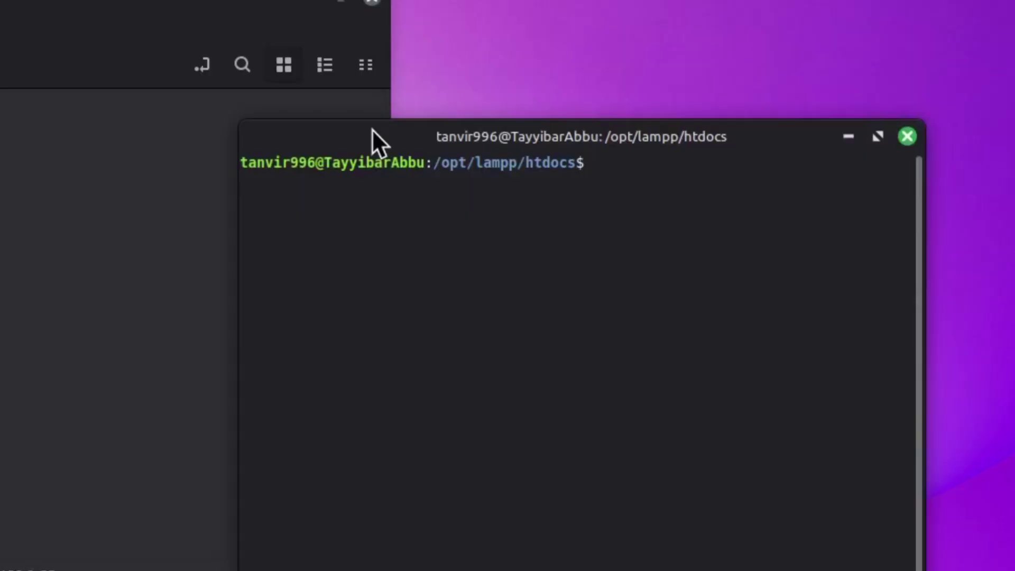
- Run 'composer global require laravel/installer', installing laravel/installer v5.17.0
type("composer g")
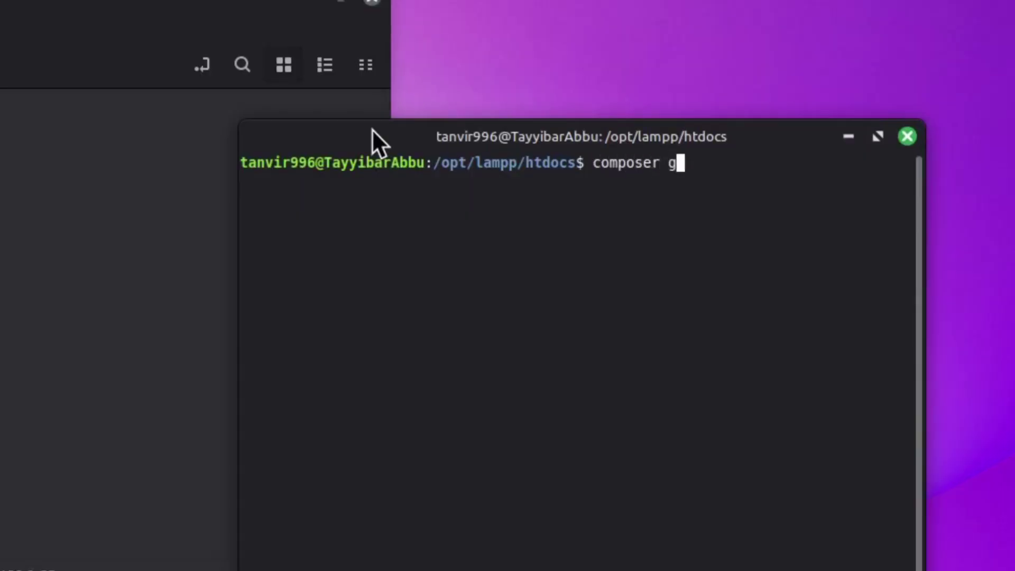
type("lobal requ")
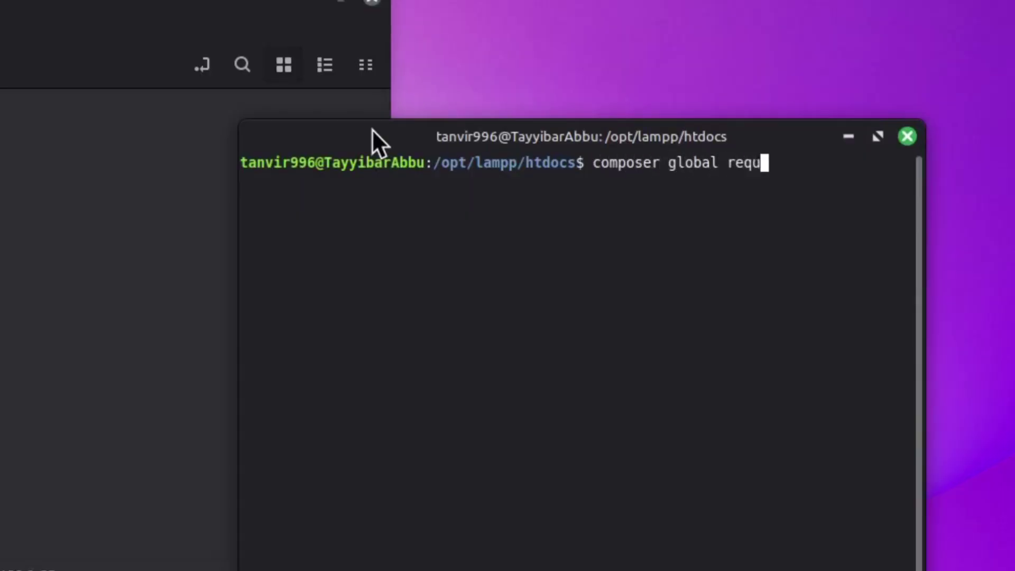
type("ire laravel")
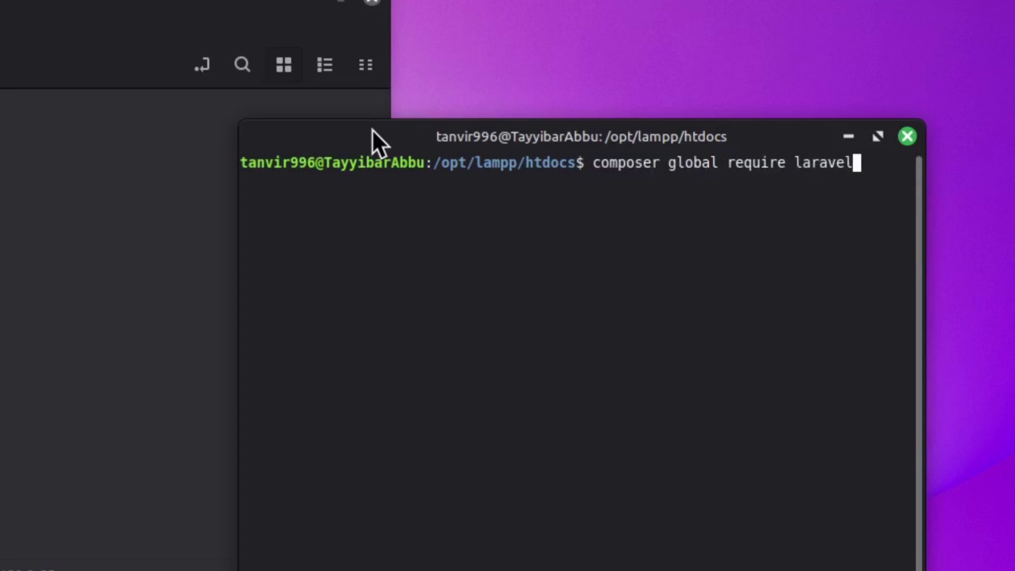
type("/installer")
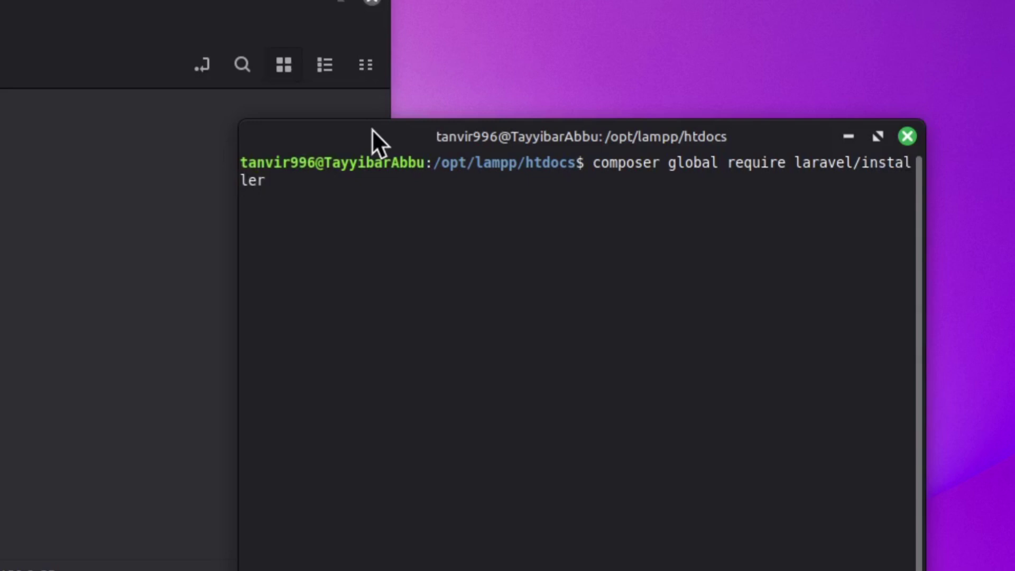
key("Return")
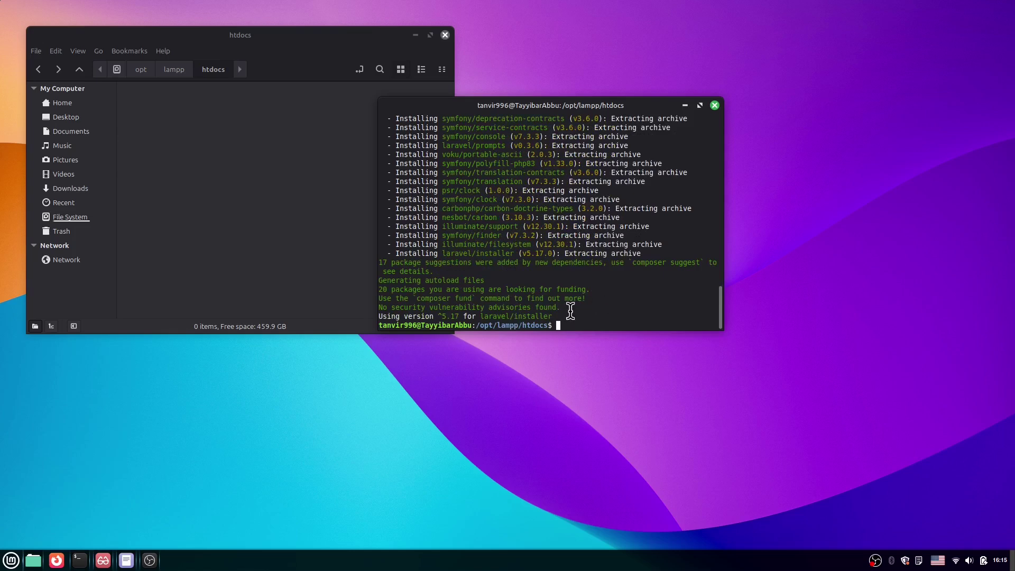
- Run 'laravel new testlara' with no starter kit and Pest testing
type("laravel new testlara")
key("Return")
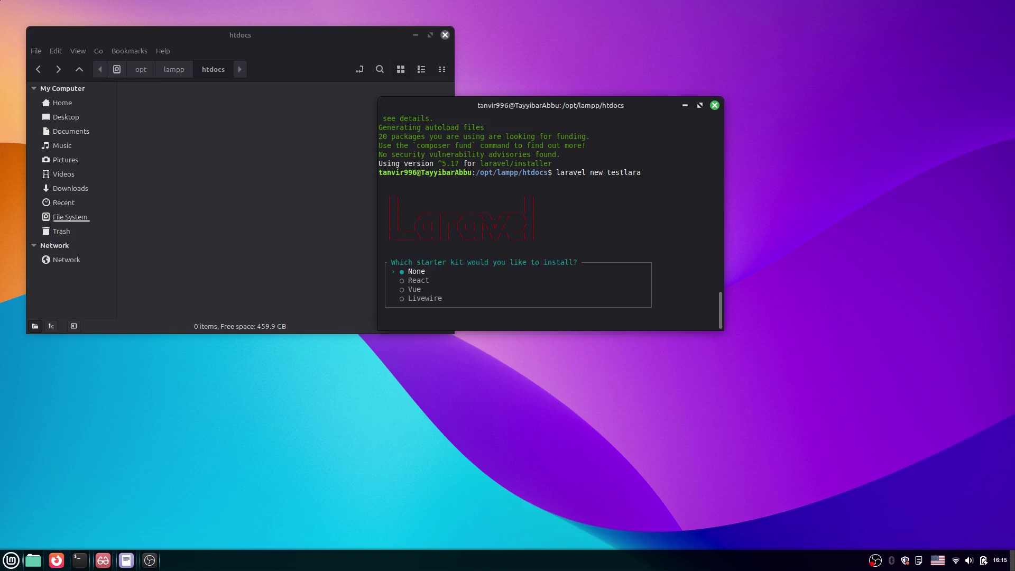
key("Return")
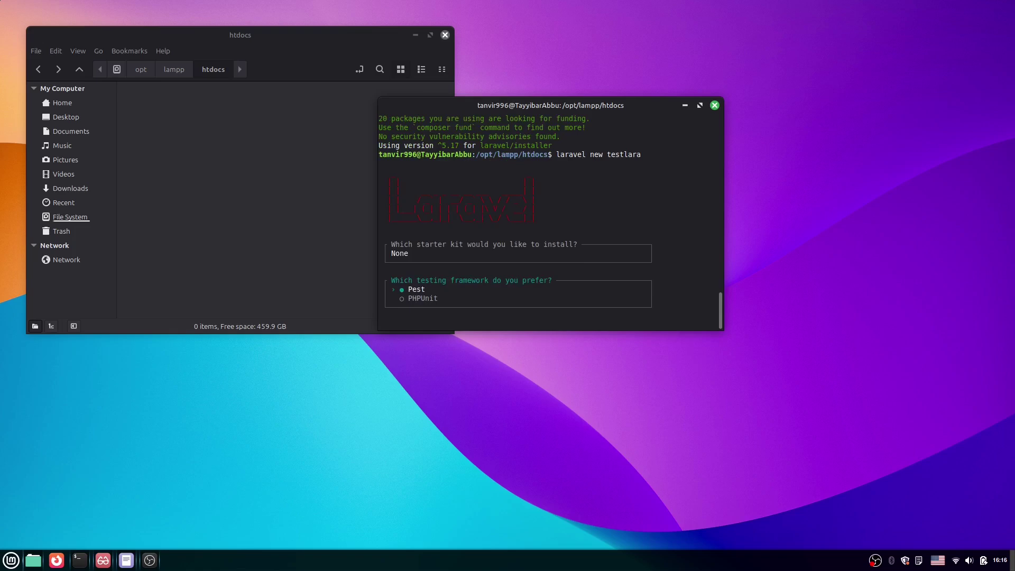
key("Return")
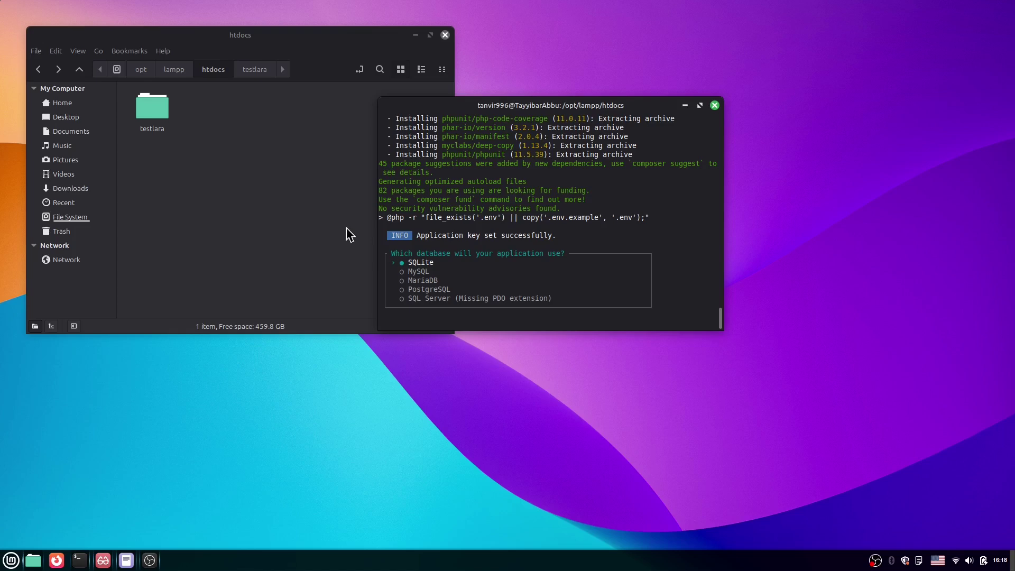
- Choose MySQL, skip the default migrations, and accept npm install and build
key("Down")
key("Return")
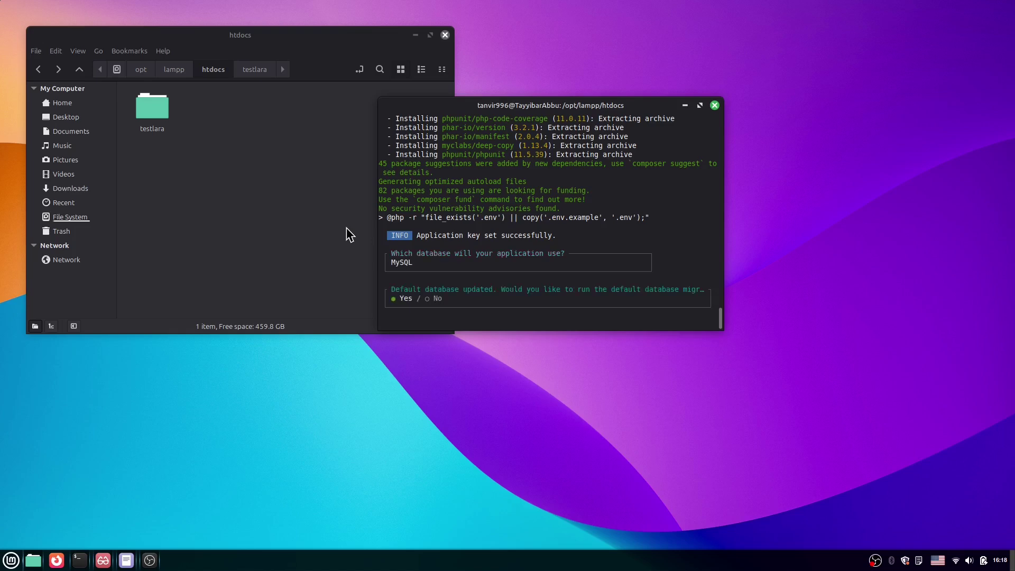
key("Right")
key("Return")
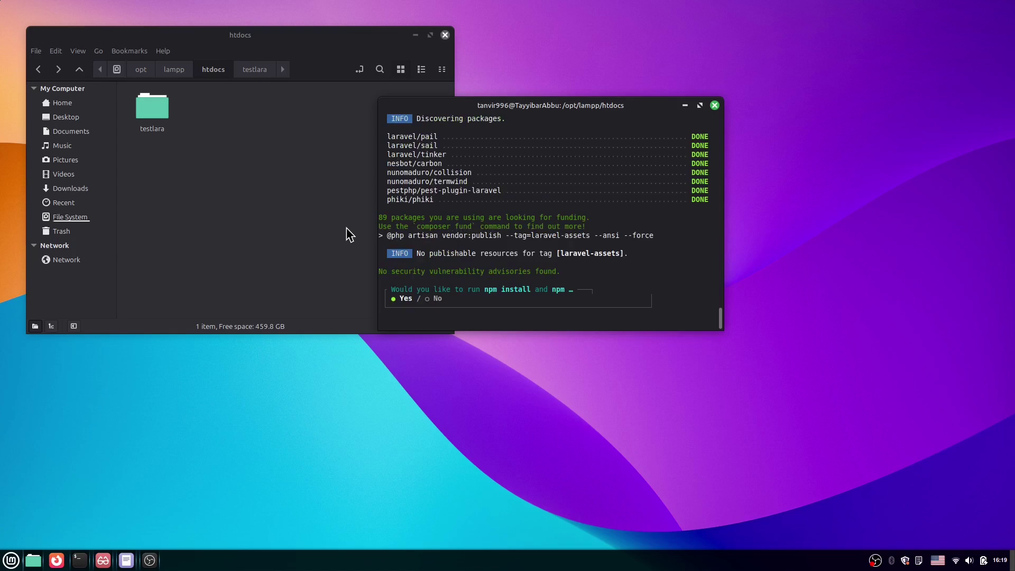
key("Return")
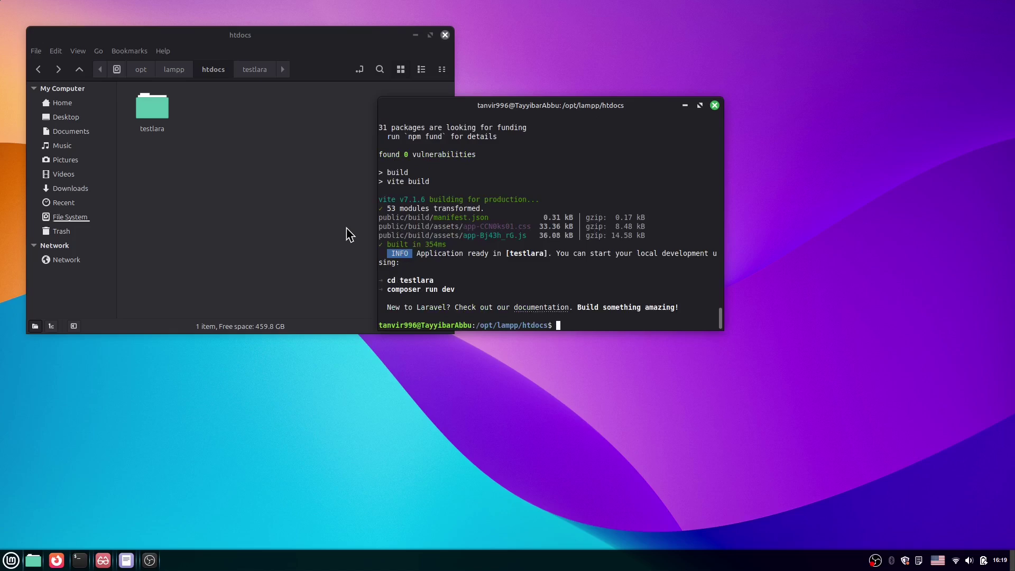
double_click(159, 106)
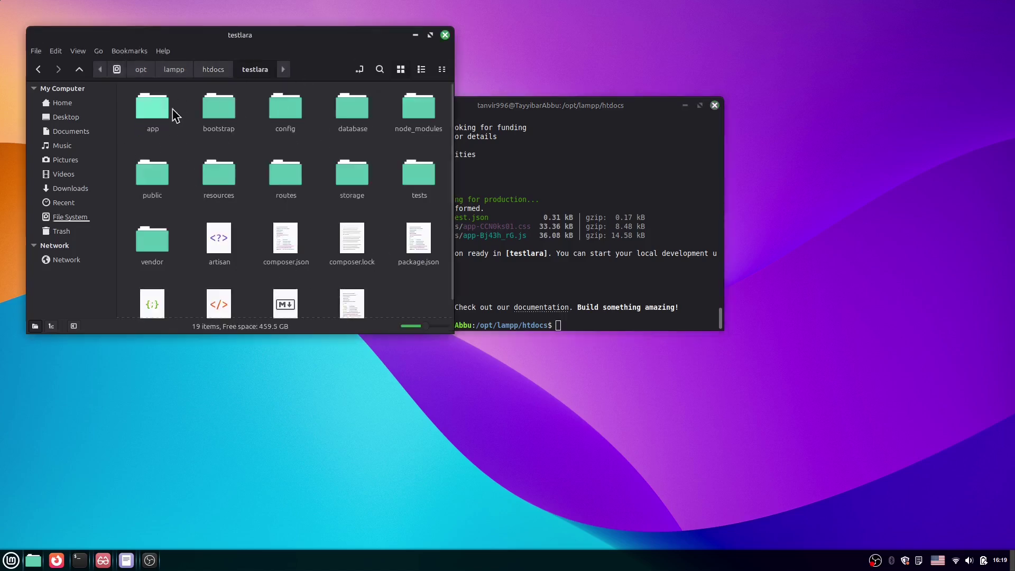
double_click(141, 122)
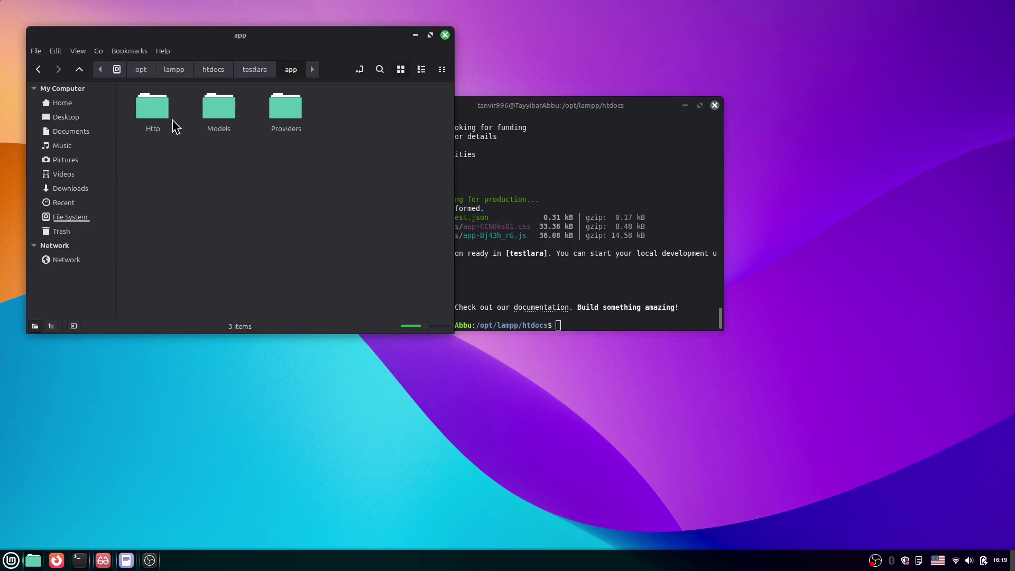
double_click(152, 117)
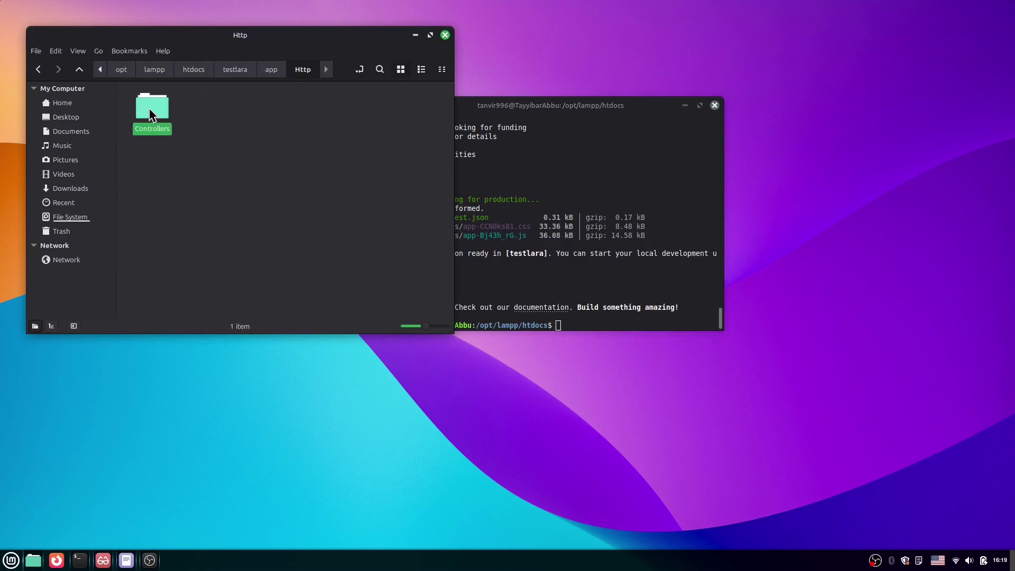
double_click(149, 108)
left_click(38, 69)
left_click(38, 70)
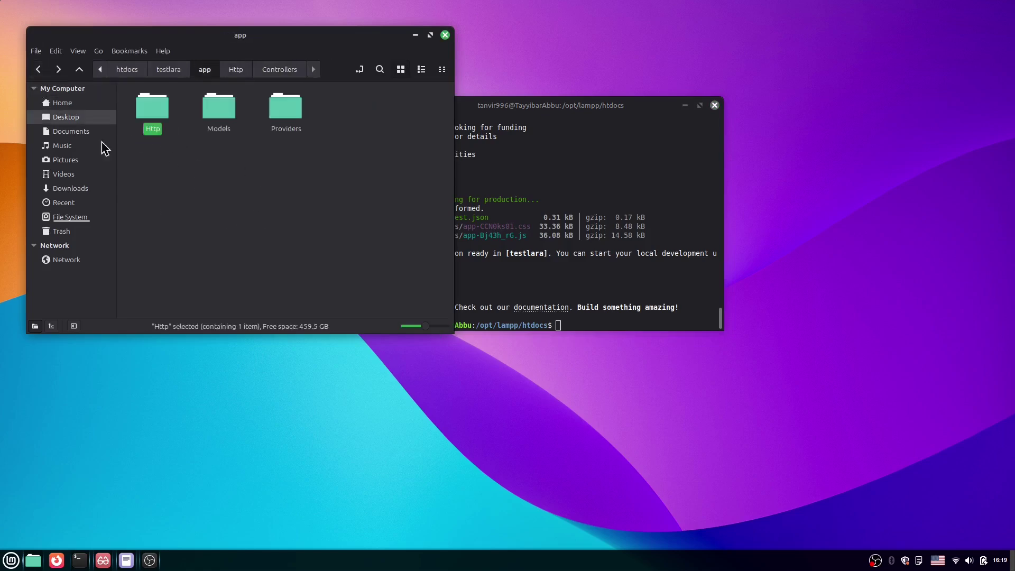
left_click(44, 69)
left_click(586, 322)
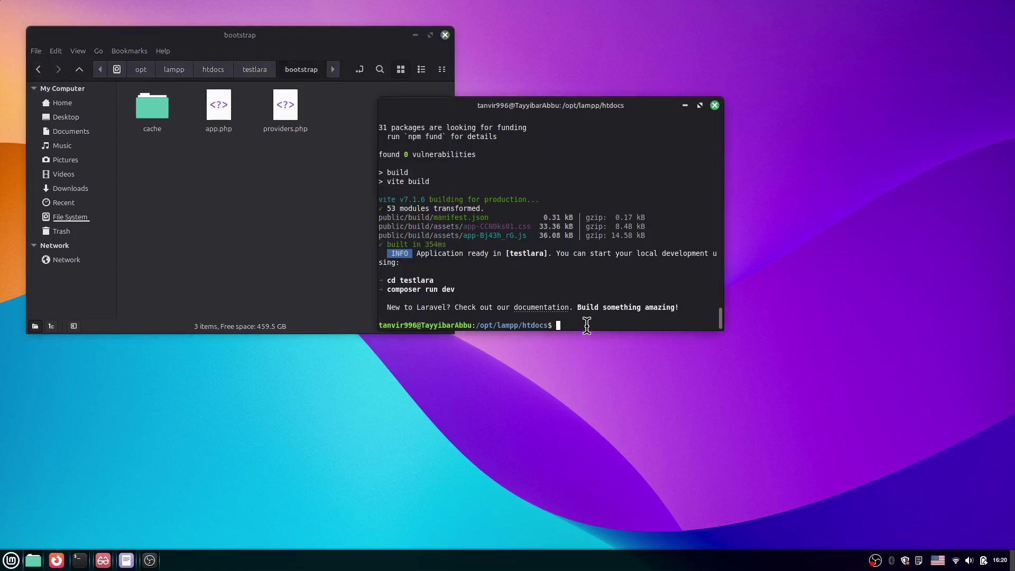
left_click(38, 69)
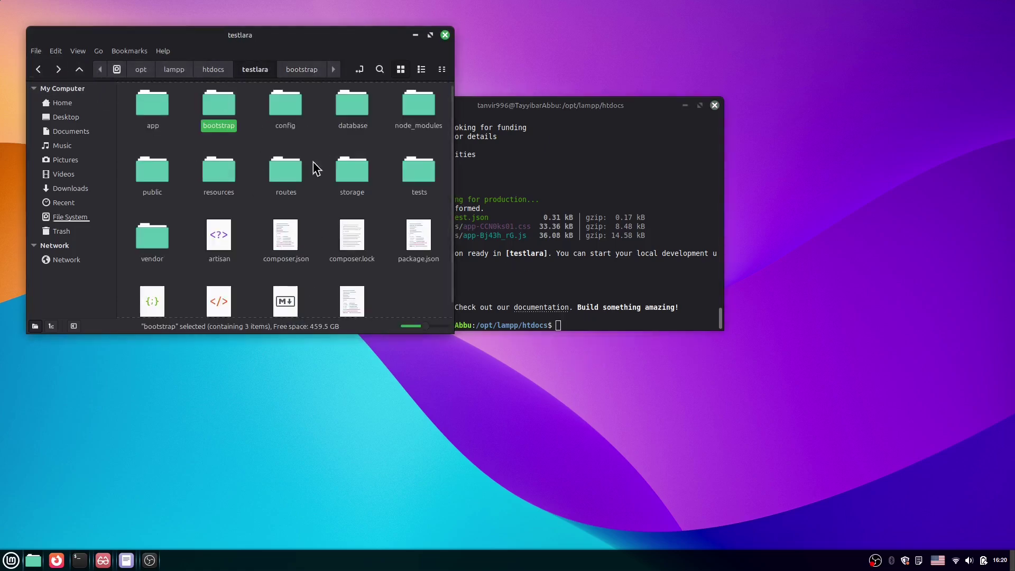
left_click(37, 70)
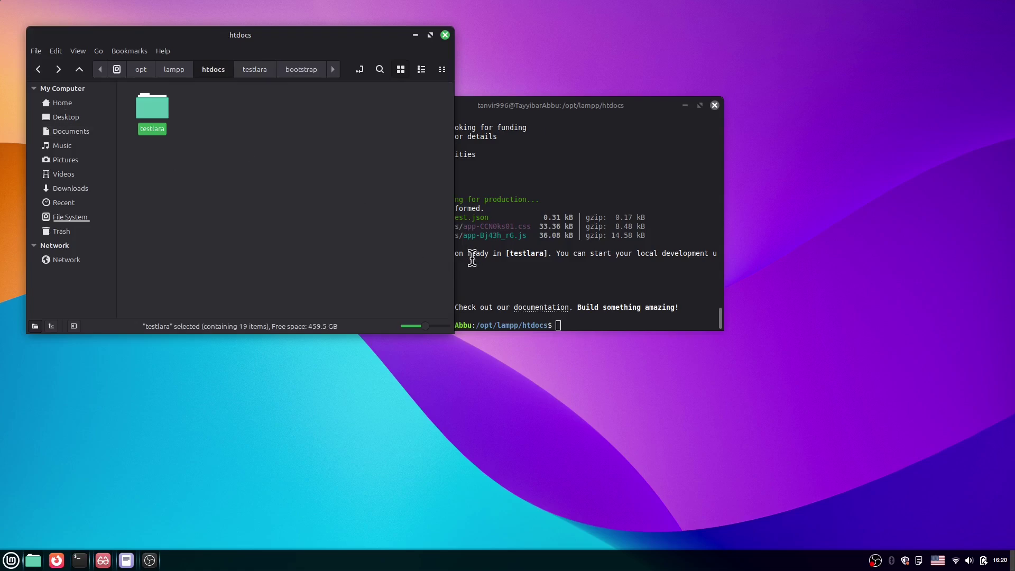
left_click(585, 329)
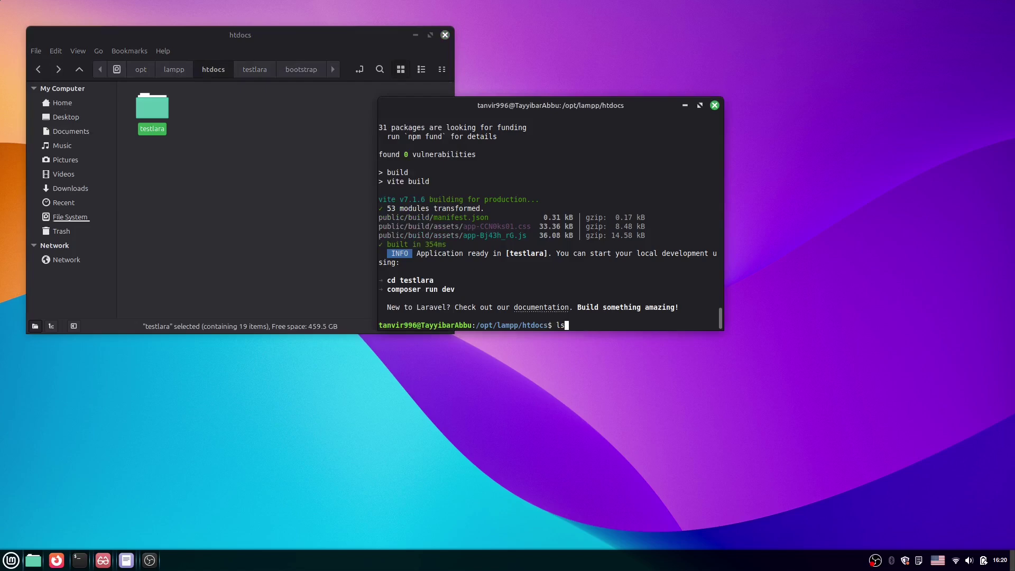
- List htdocs, cd into testlara, and clear the terminal screen
type("ls")
key("Return")
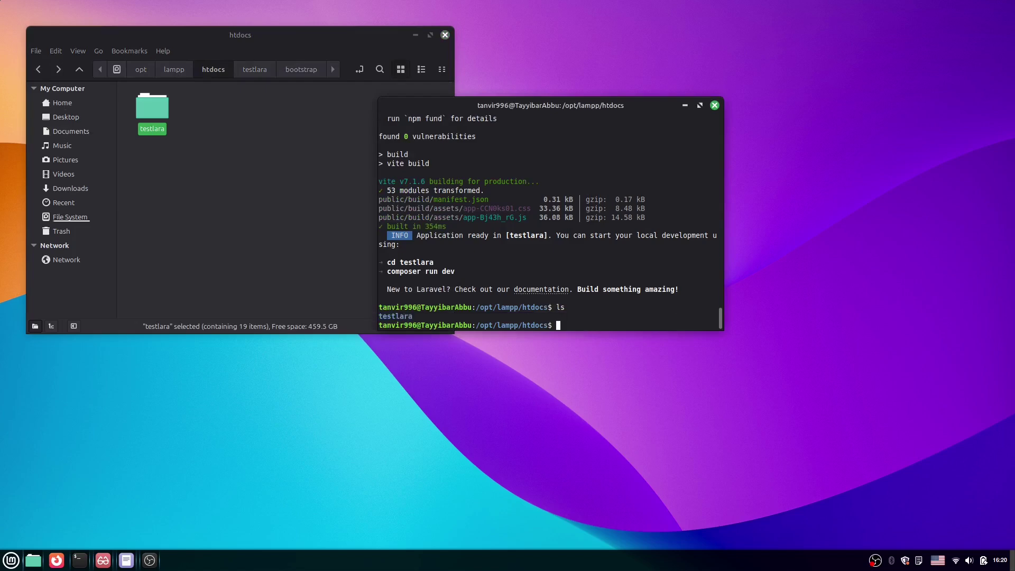
type("cd testlara")
key("Return")
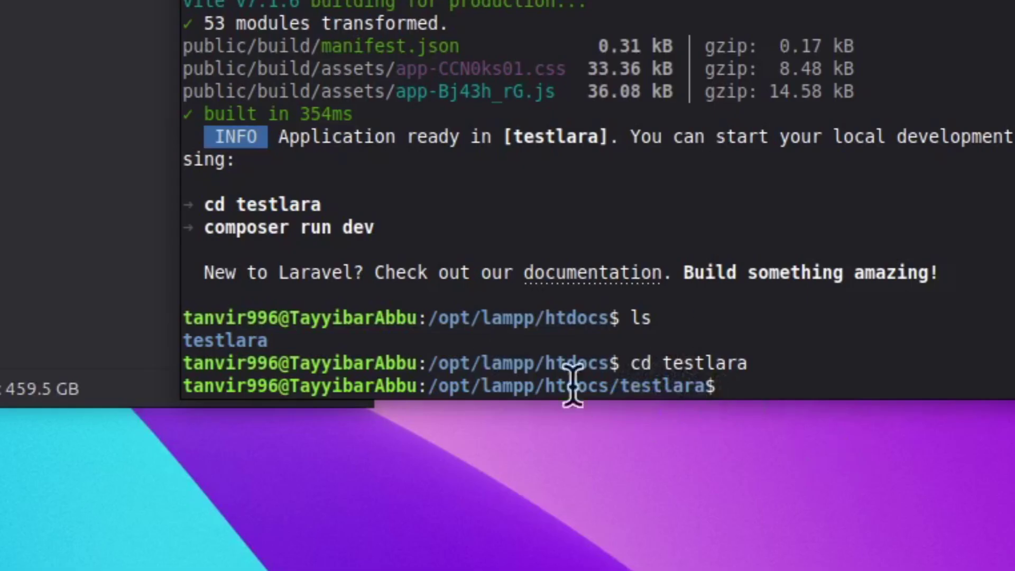
type("celar")
key("Return")
type("c")
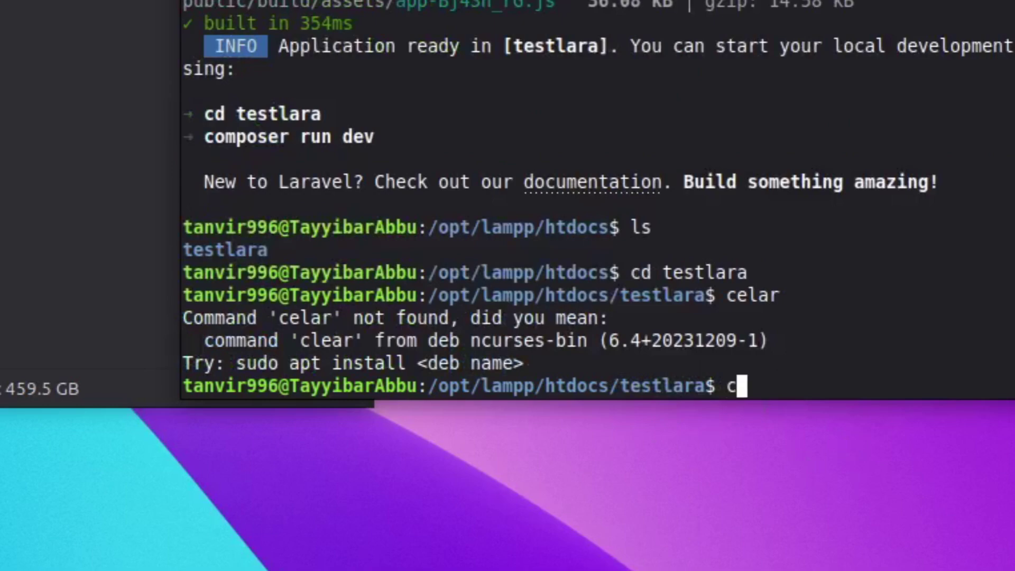
type("lear")
key("Return")
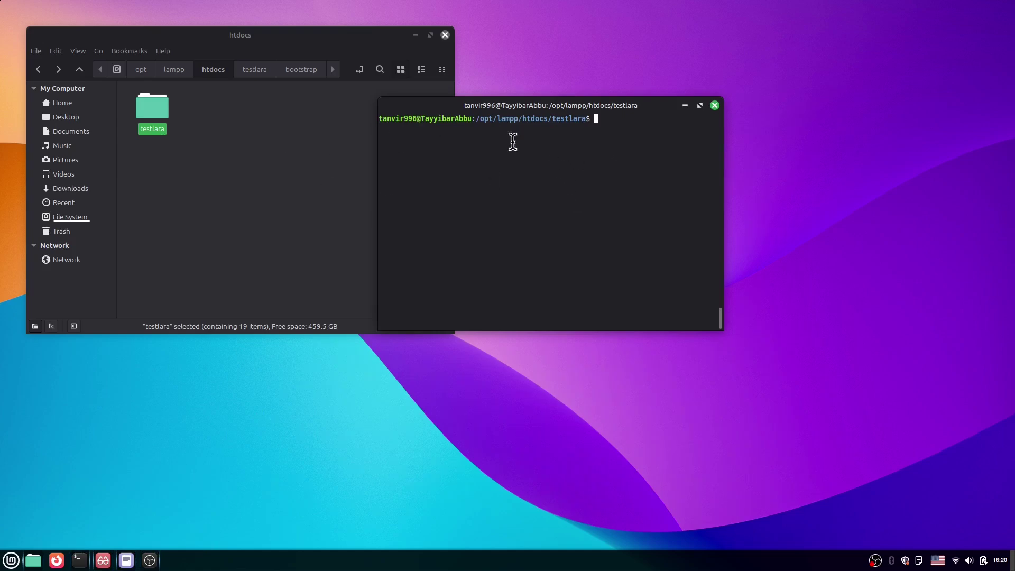
- Select the 'sudo chmod -R 775 storage bootstrap/cache' line in the notes
mouse_move(126, 560)
left_click(236, 490)
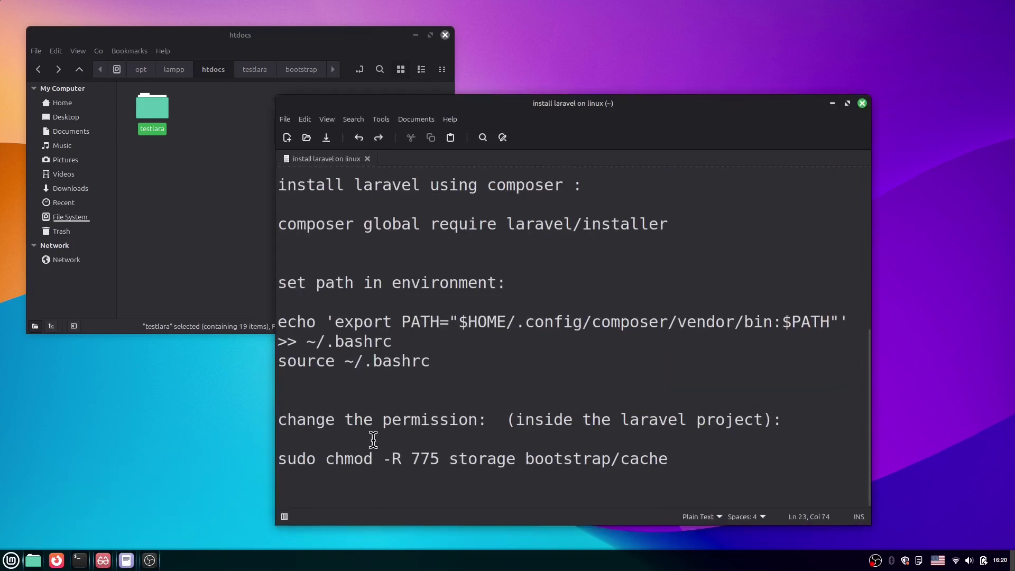
left_click_drag(686, 459, 281, 458)
key("ctrl+c")
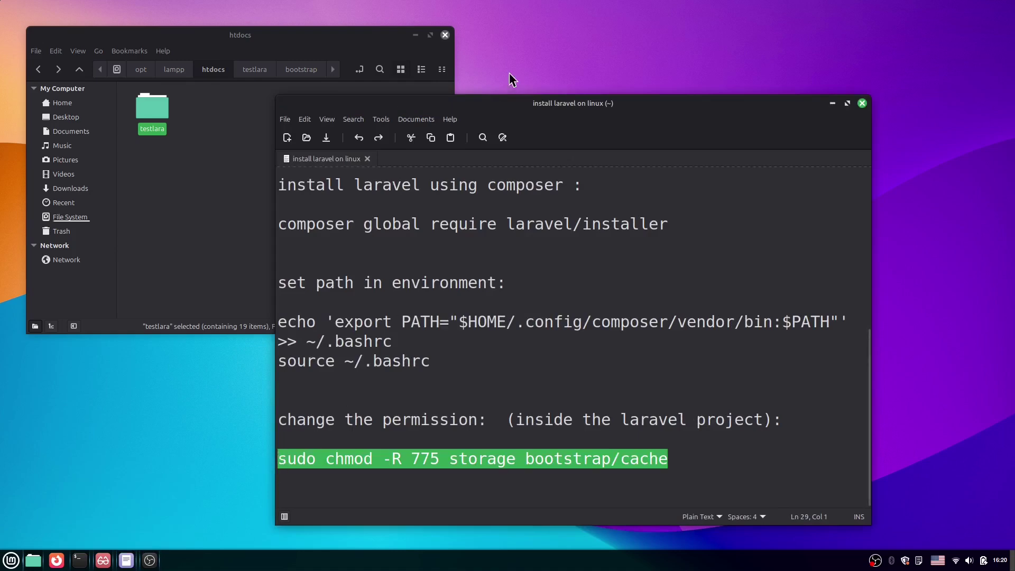
- Paste and run the chmod command with the sudo password, then close the terminal
left_click(833, 103)
right_click(618, 130)
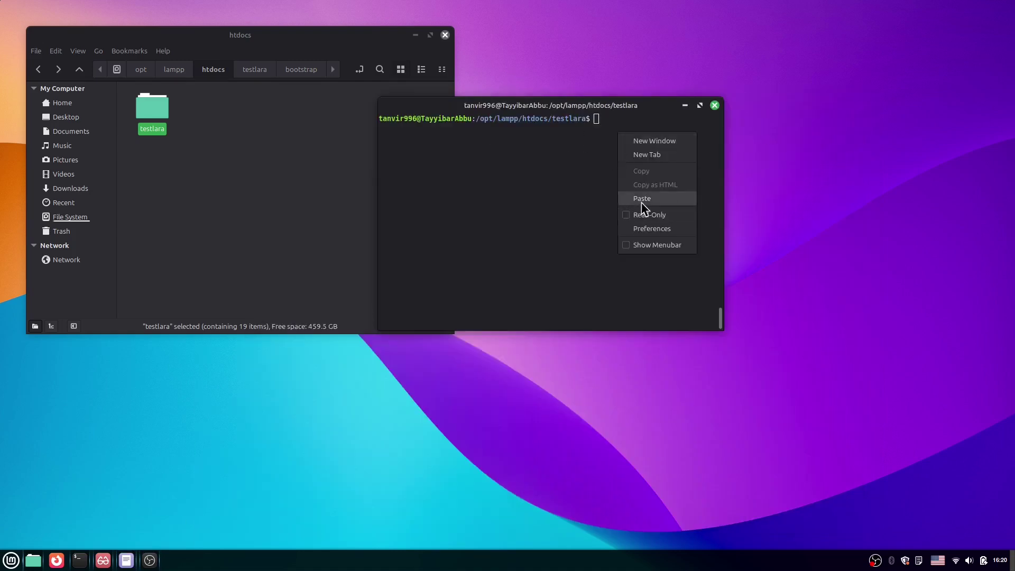
left_click(644, 204)
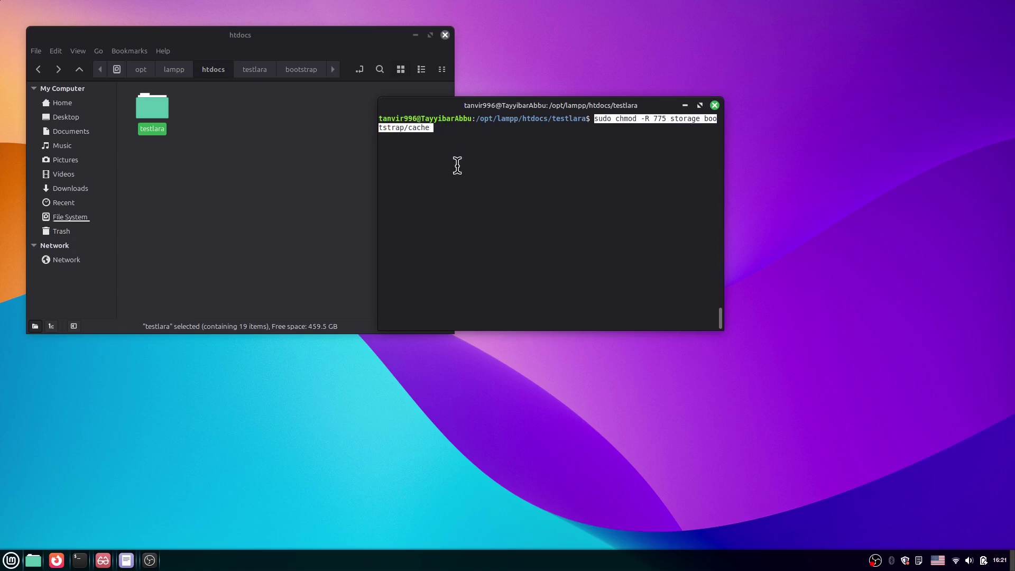
key("Return")
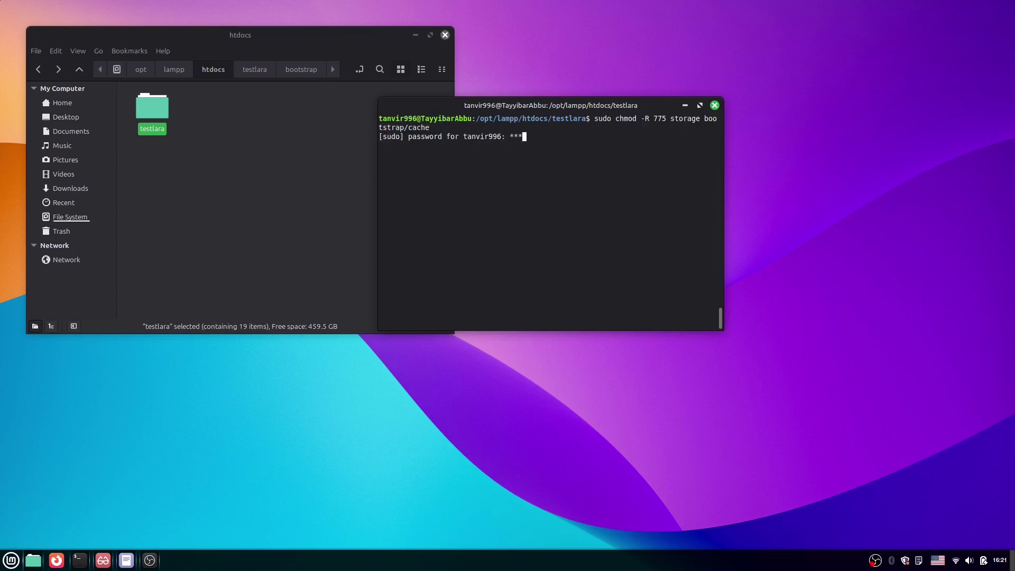
key("Return")
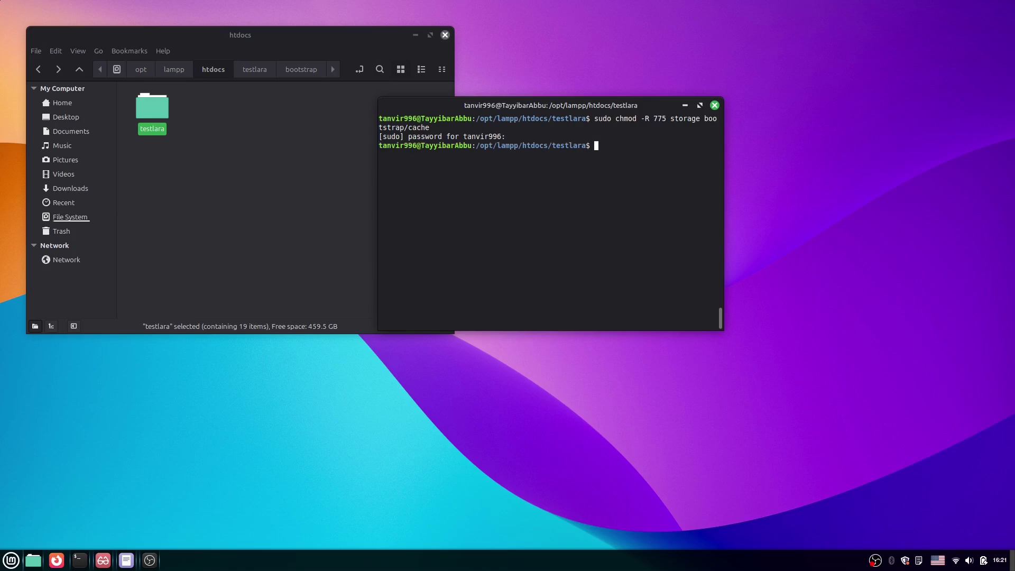
left_click(714, 105)
key("Return")
- Open a terminal in testlara and start php artisan serve at 127.0.0.1:8000
right_click(398, 301)
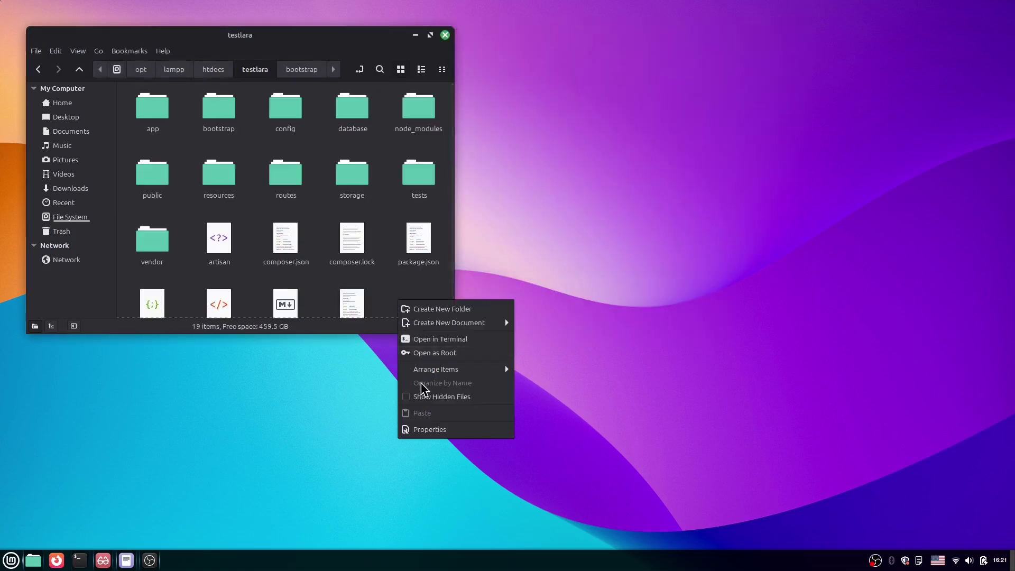
left_click(431, 340)
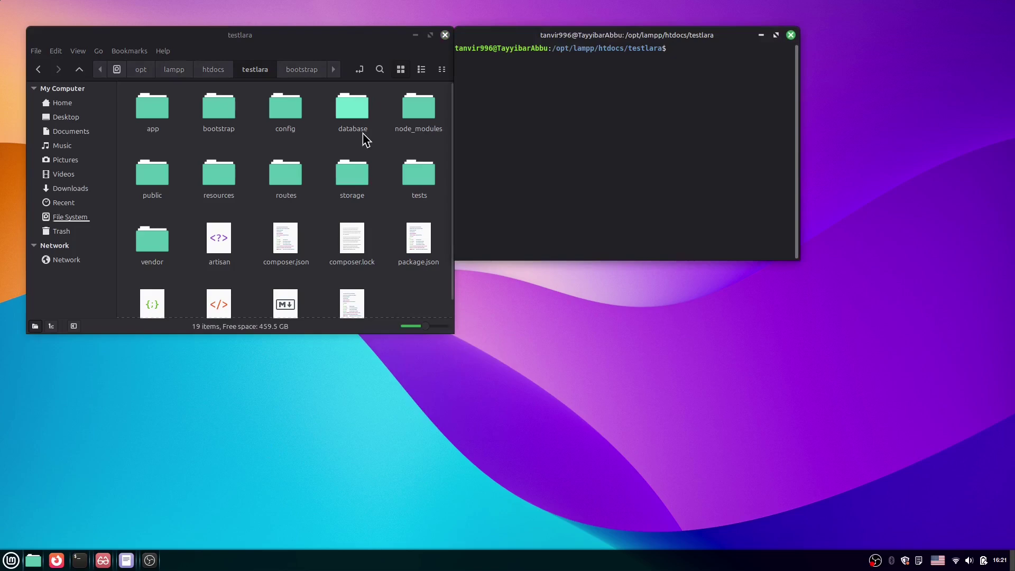
type("php artisan serve")
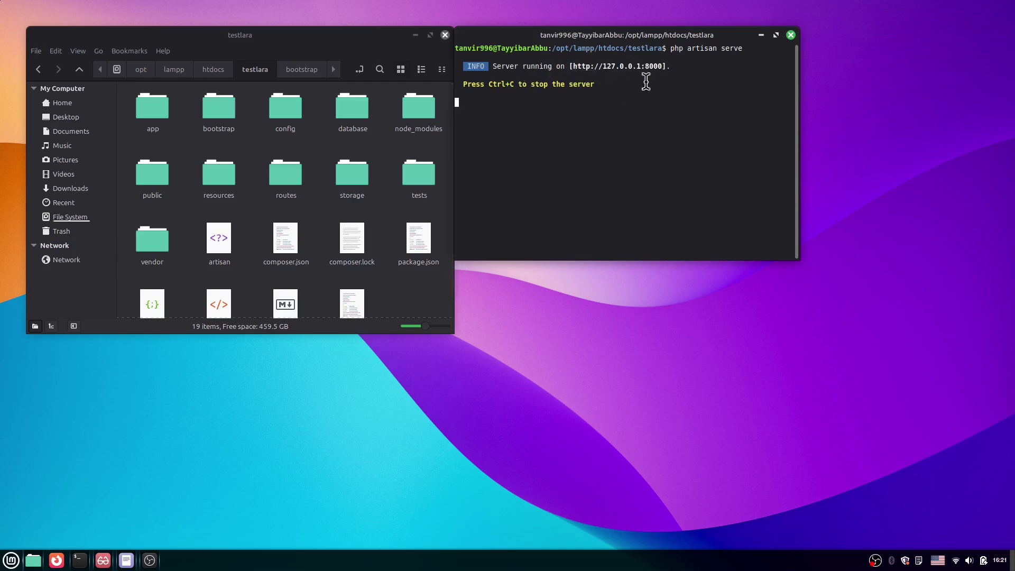
left_click(56, 559)
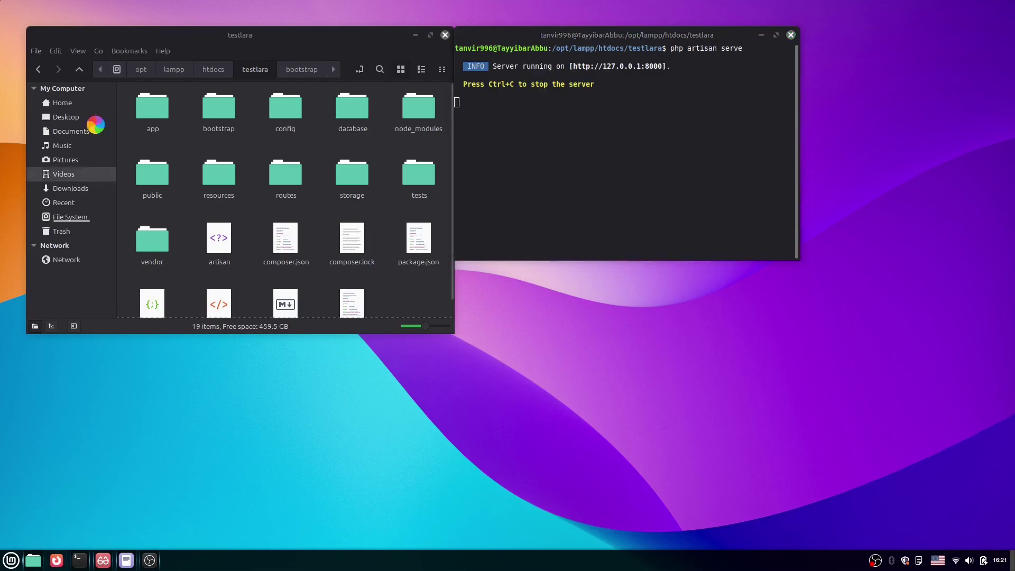
- Load localhost:8000 in Firefox, check the server log in the terminal, then return to the error page
type("lcoal")
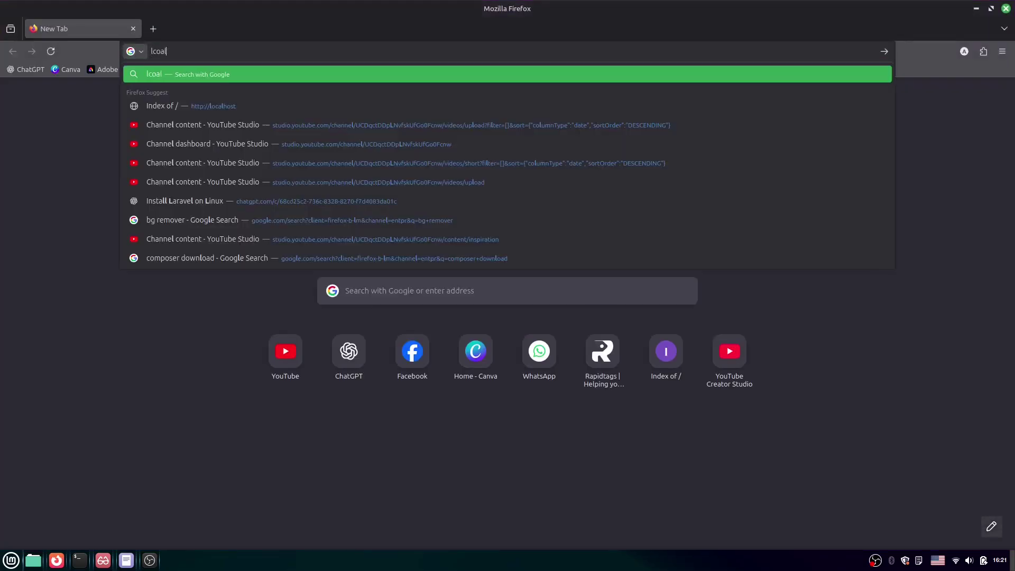
key("BackSpace")
key("BackSpace")
key("BackSpace")
key("BackSpace")
type("ocal")
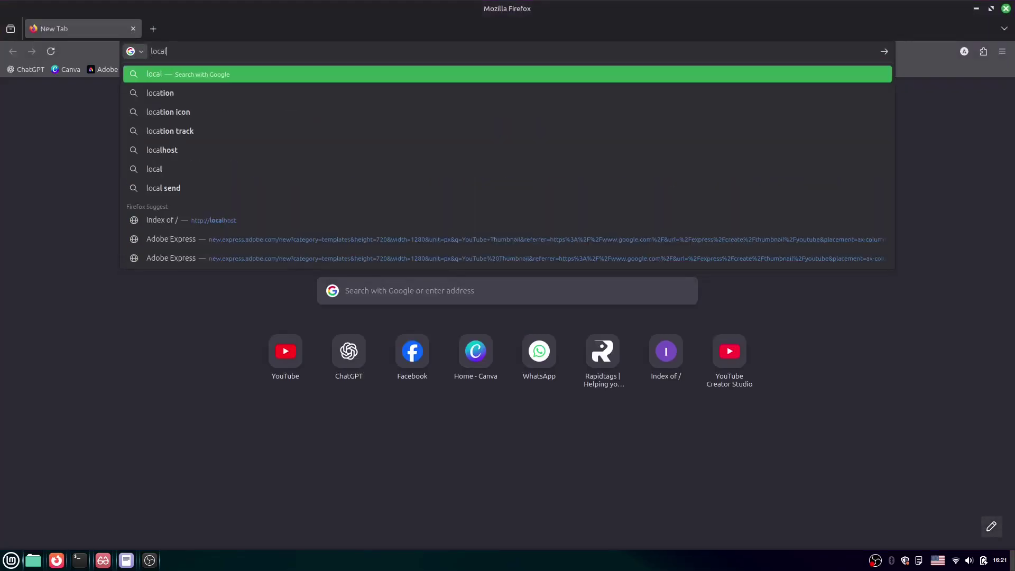
type("host")
key("BackSpace")
key("BackSpace")
key("BackSpace")
key("BackSpace")
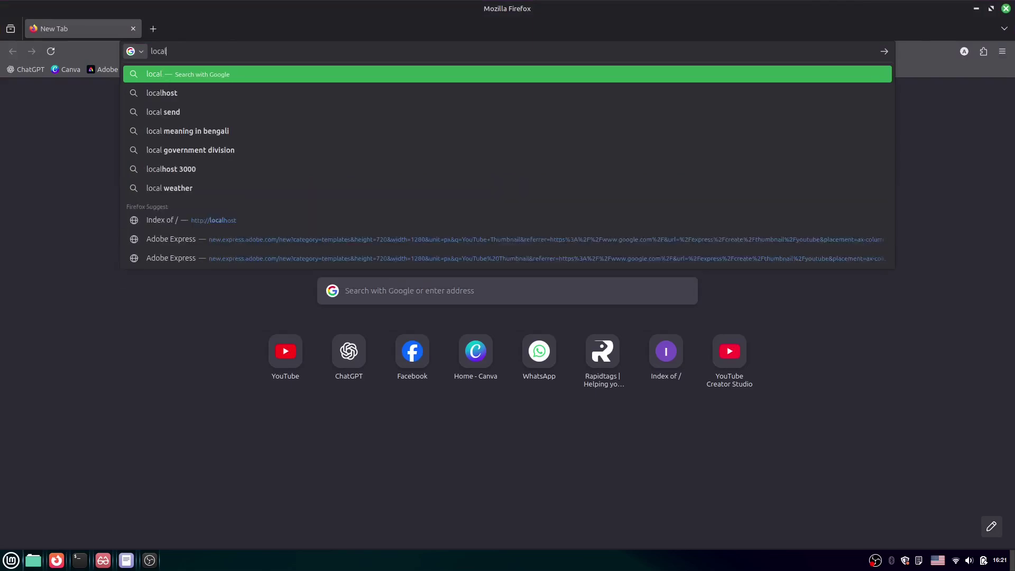
type("host:8")
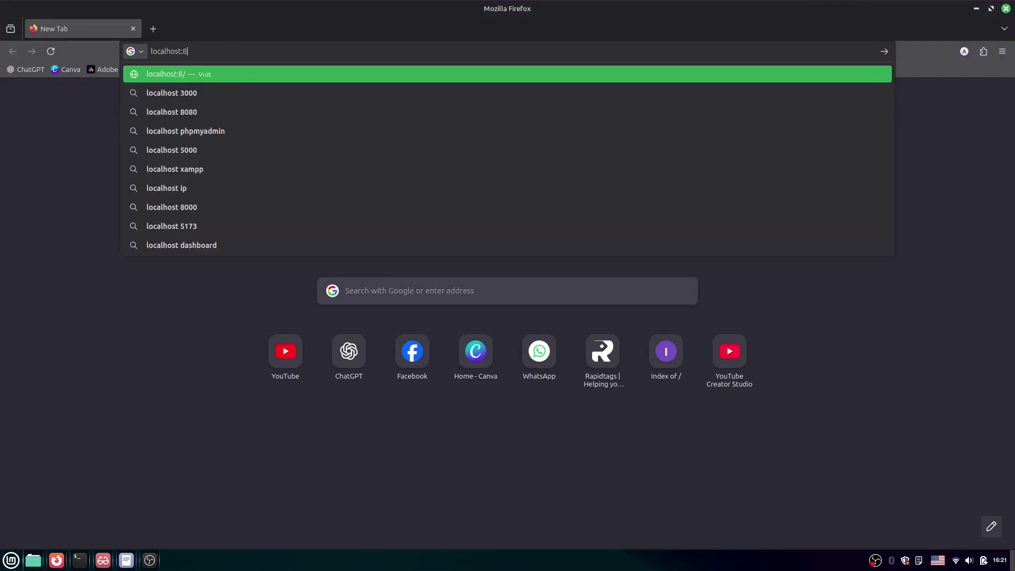
type("000")
key("Return")
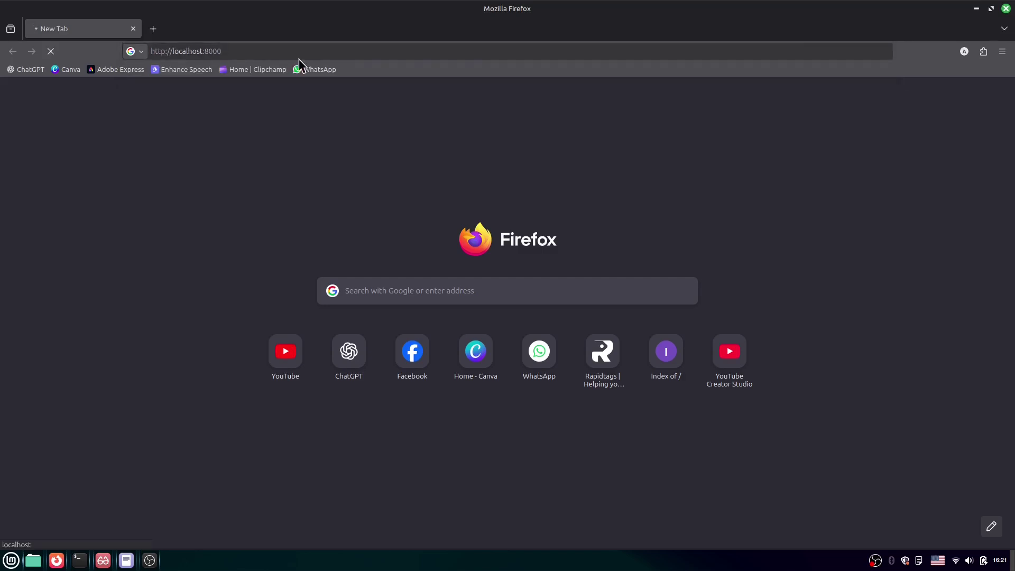
key("alt+Tab")
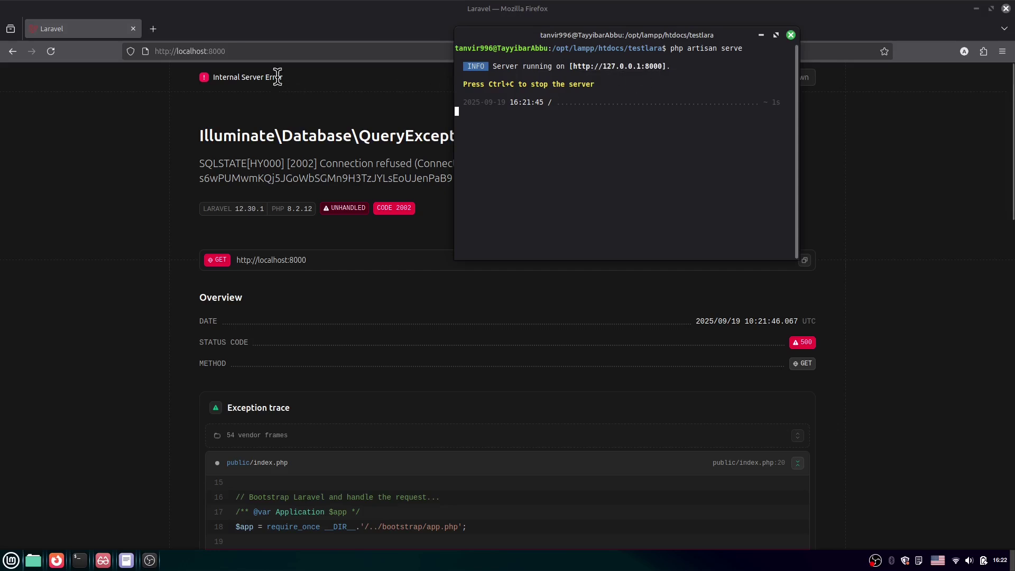
left_click(110, 147)
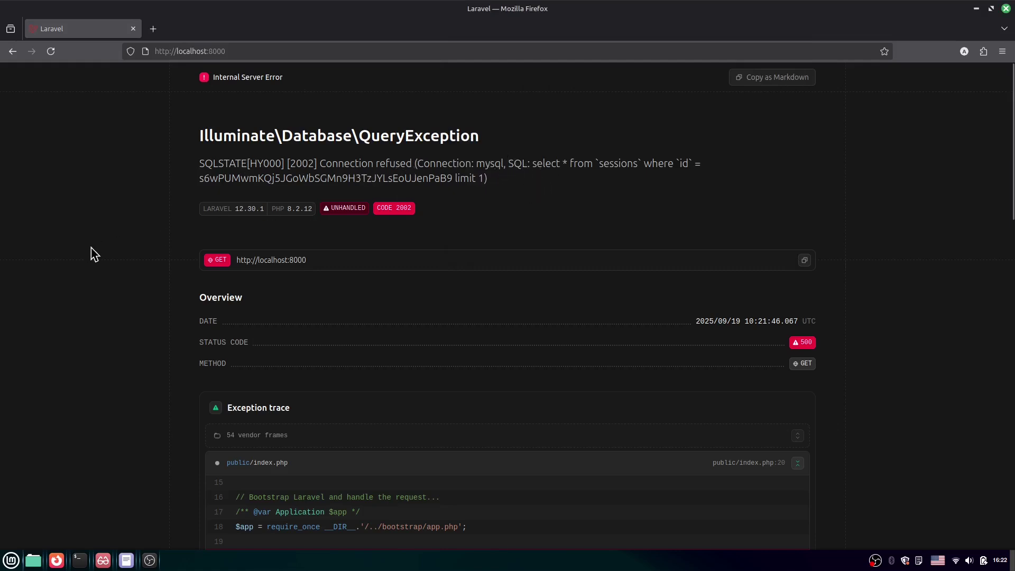
- Navigate Nemo from File System into /opt/lampp and bring up its folder context menu
left_click(33, 559)
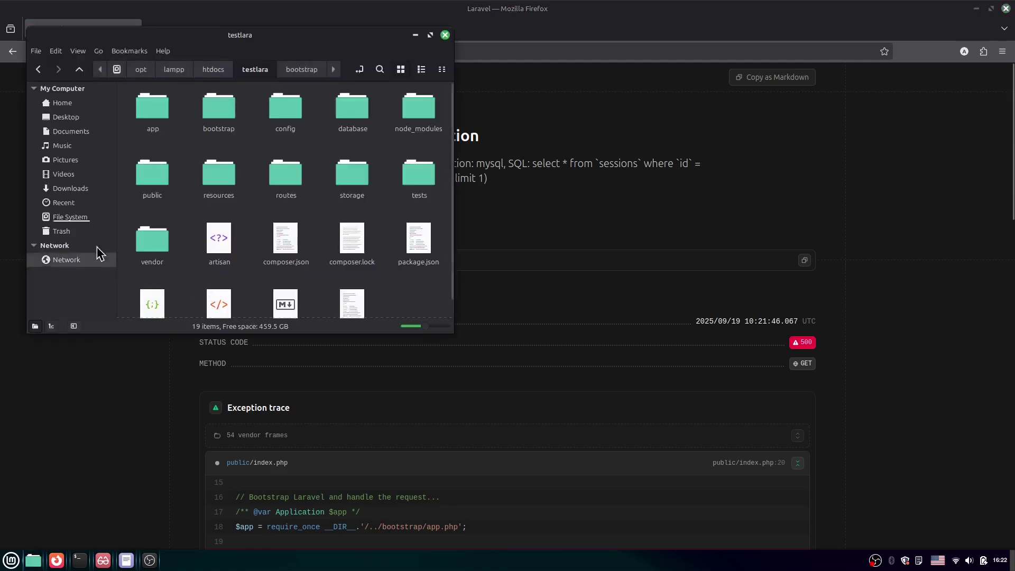
left_click(74, 217)
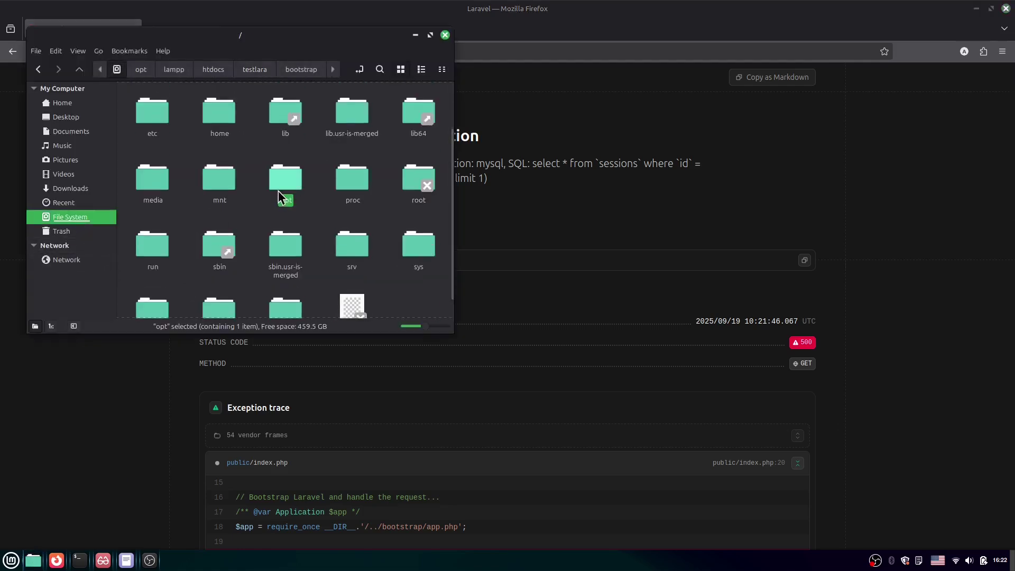
double_click(283, 188)
double_click(159, 121)
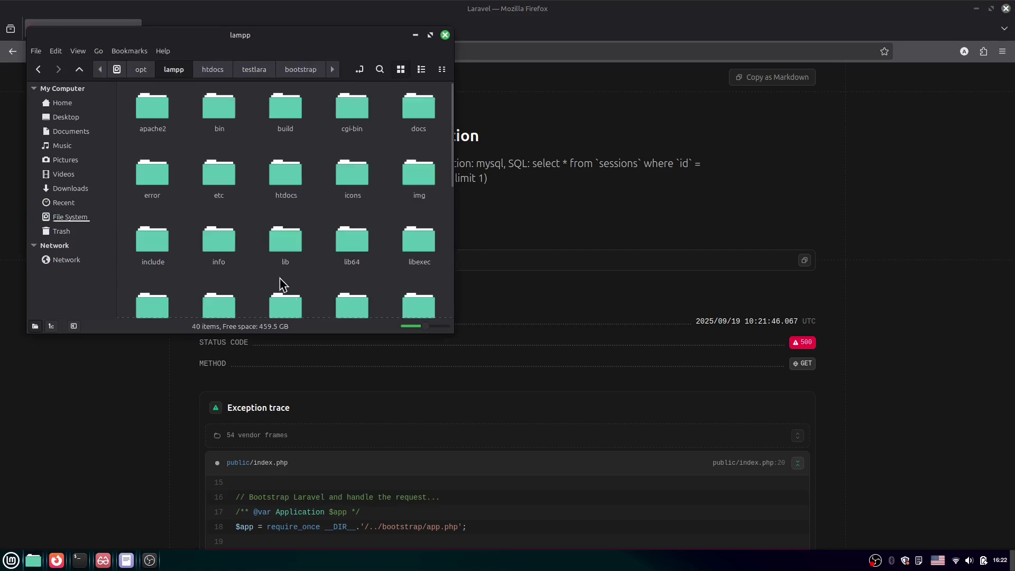
right_click(443, 278)
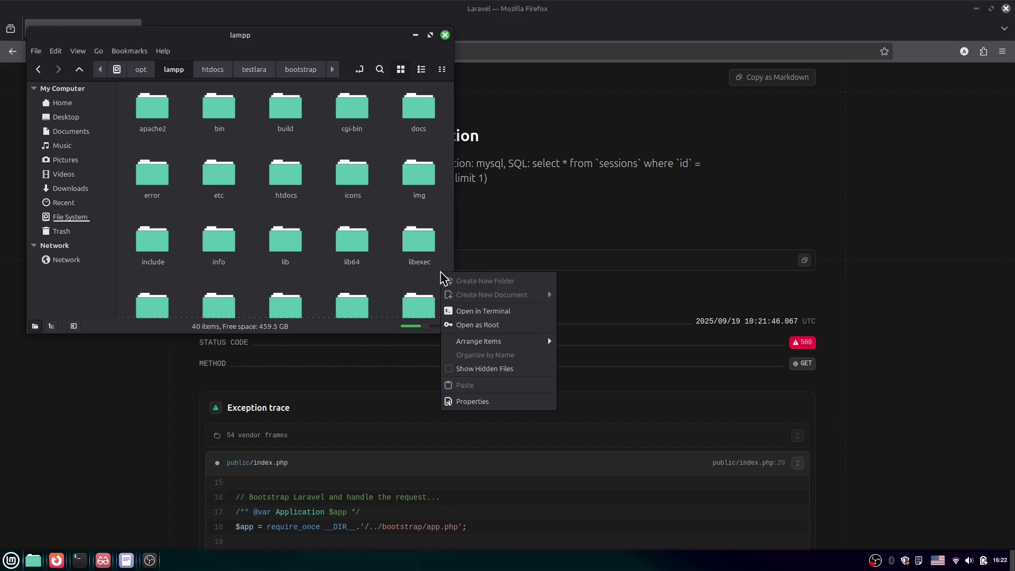
- Open a terminal in /opt/lampp and list its contents with ls
left_click(478, 312)
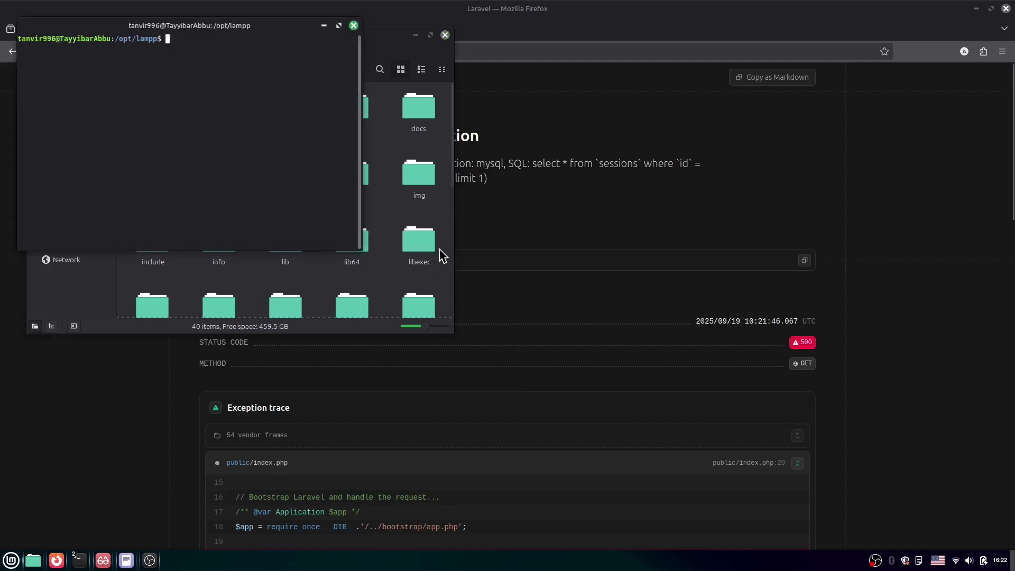
left_click_drag(235, 29, 470, 108)
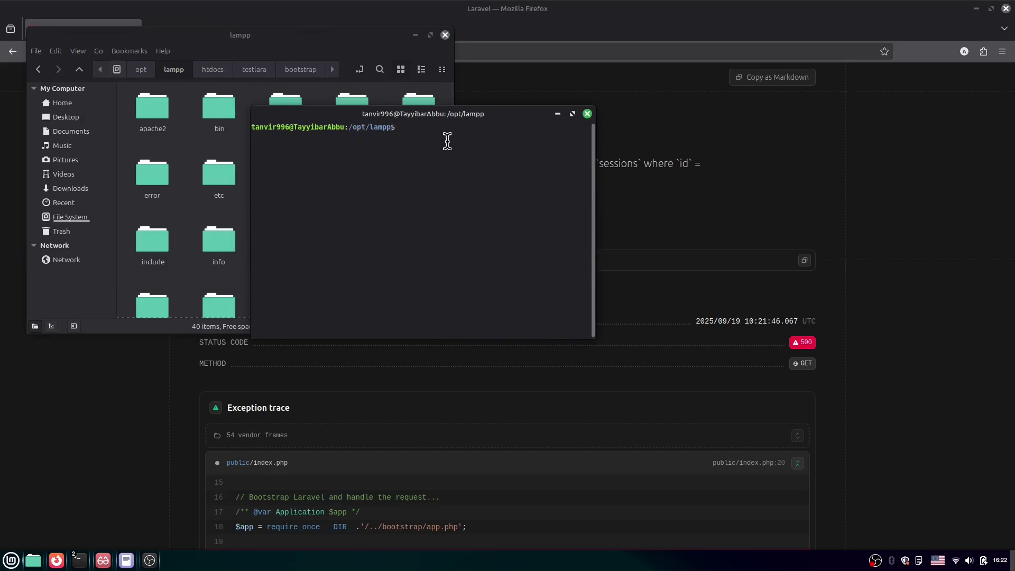
type("ls")
key("Return")
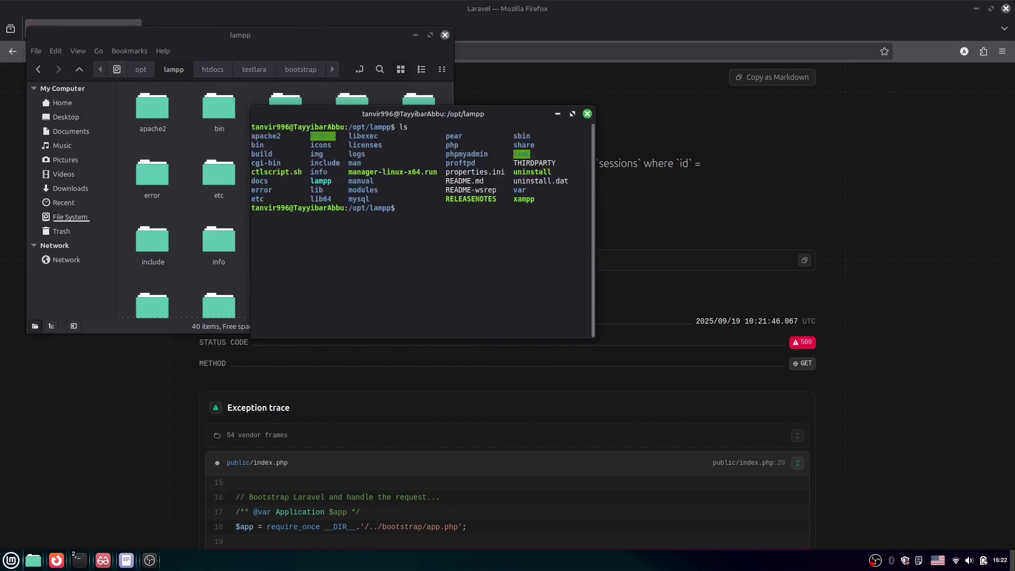
- Run sudo ./manager-linux-x64.run with the admin password to open the XAMPP 8.2.12-0 manager's server list
left_click_drag(345, 172, 441, 170)
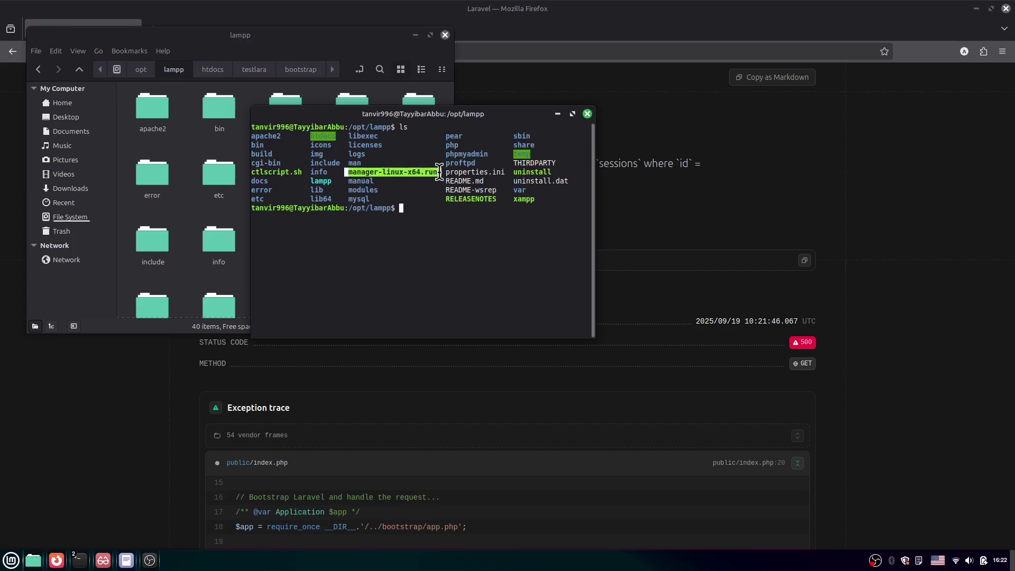
right_click(413, 169)
left_click(444, 203)
left_click(425, 208)
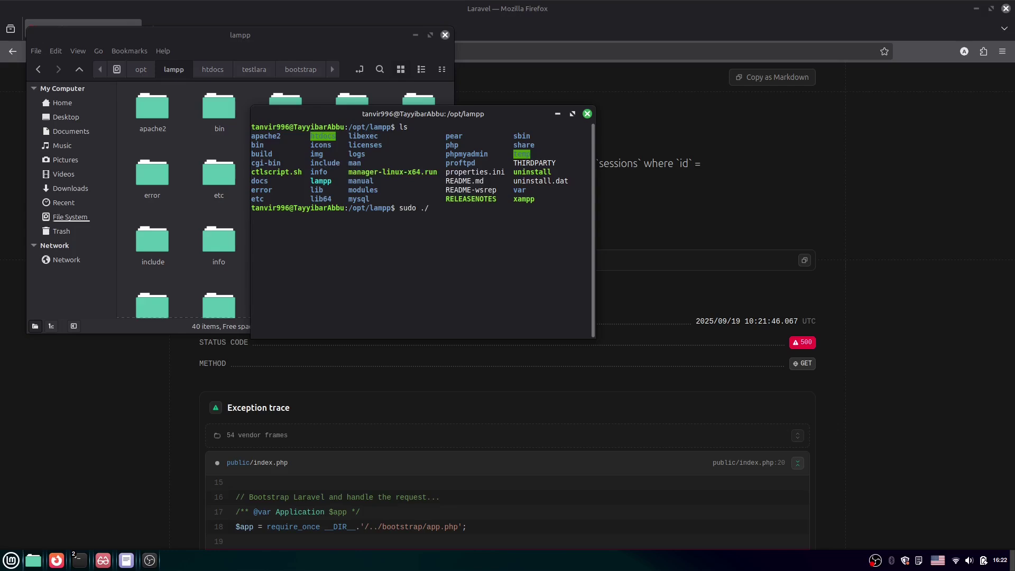
right_click(460, 208)
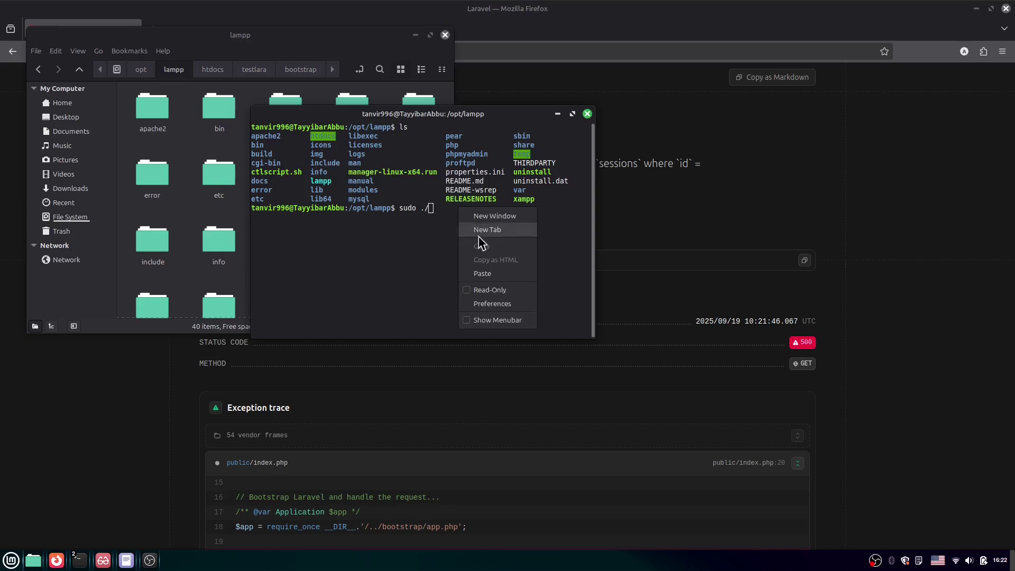
left_click(482, 272)
key("Return")
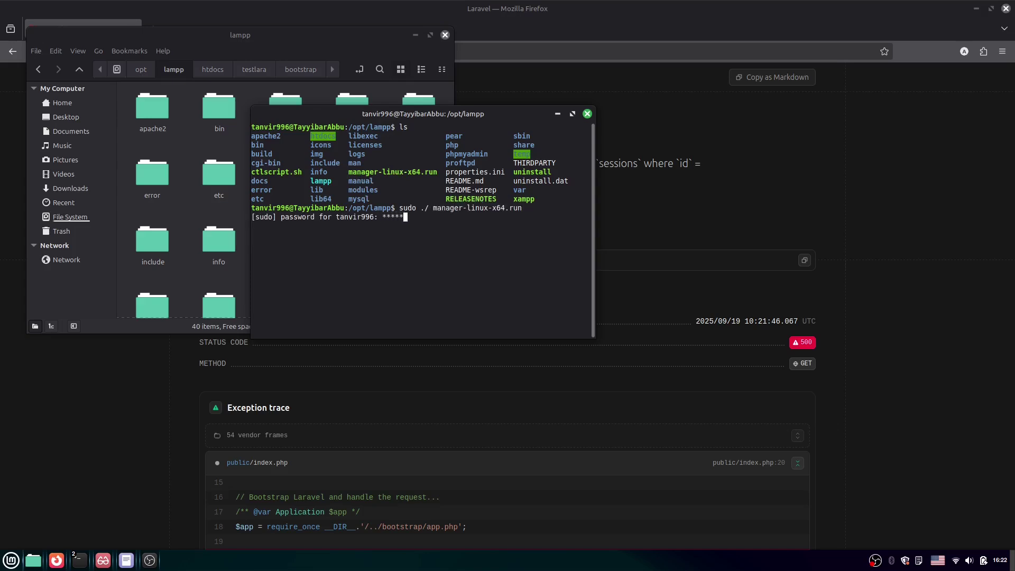
key("Return")
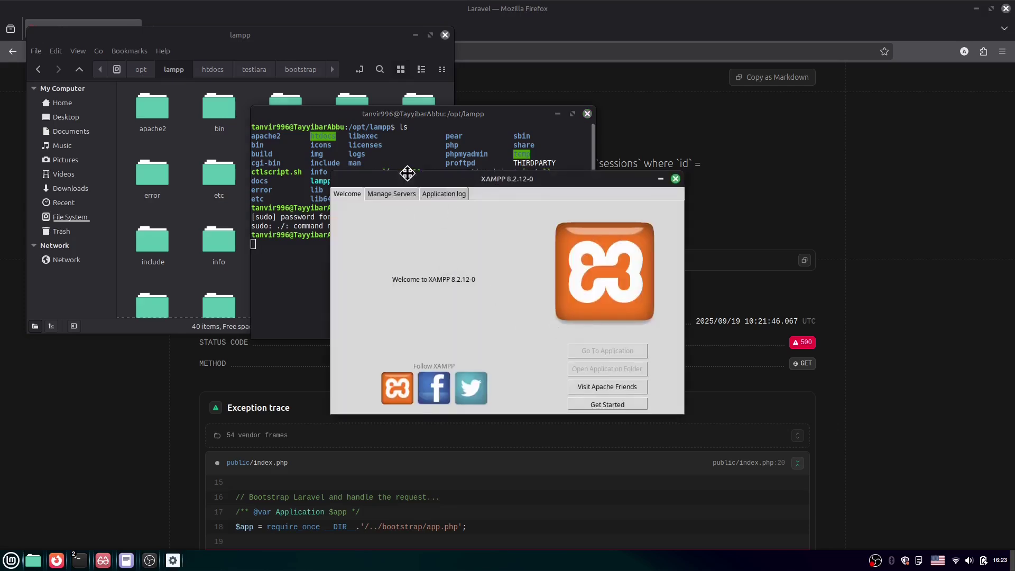
left_click_drag(407, 180, 405, 152)
left_click(382, 167)
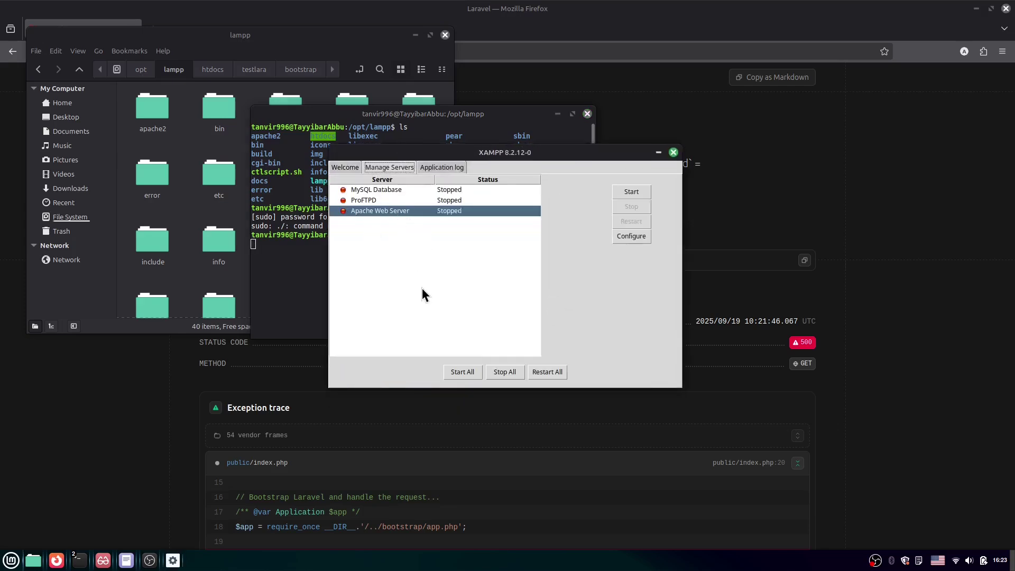
- Use Start All so MySQL Database, ProFTPD and Apache Web Server all run
left_click(449, 371)
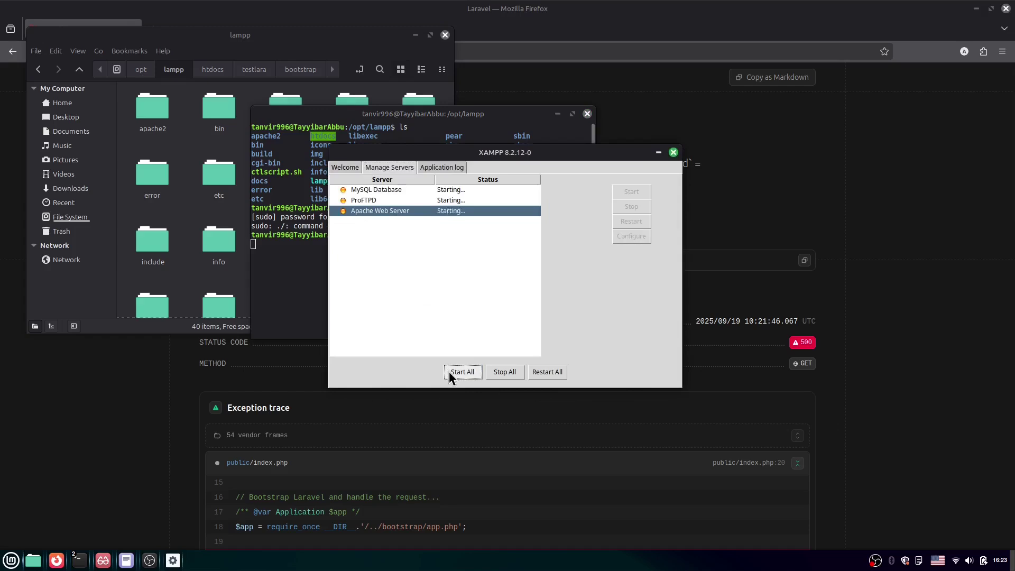
left_click(363, 191)
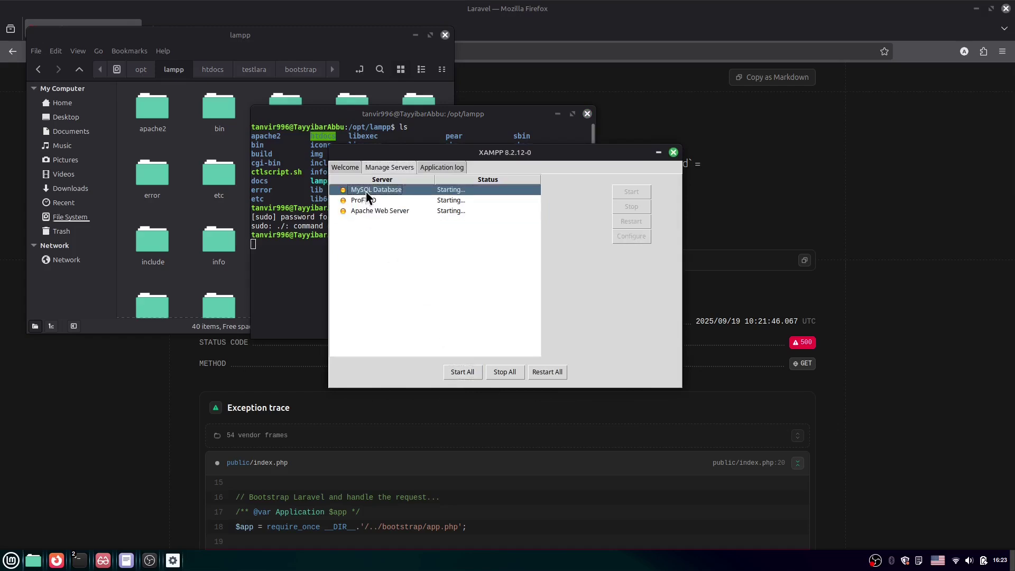
left_click(406, 212)
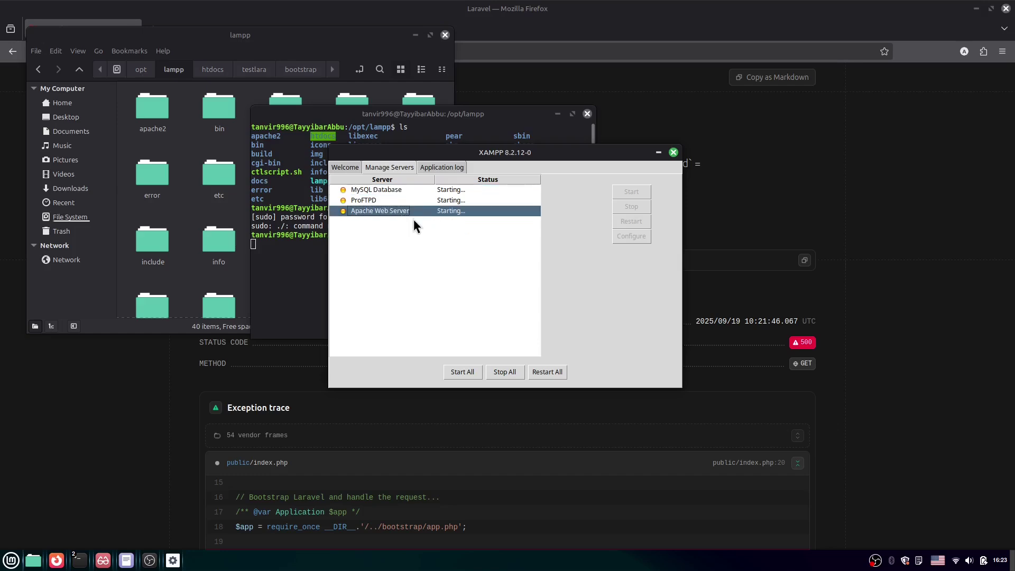
left_click(166, 382)
- Reload the Laravel error tab and open localhost/phpmyadmin in a new tab
left_click(153, 29)
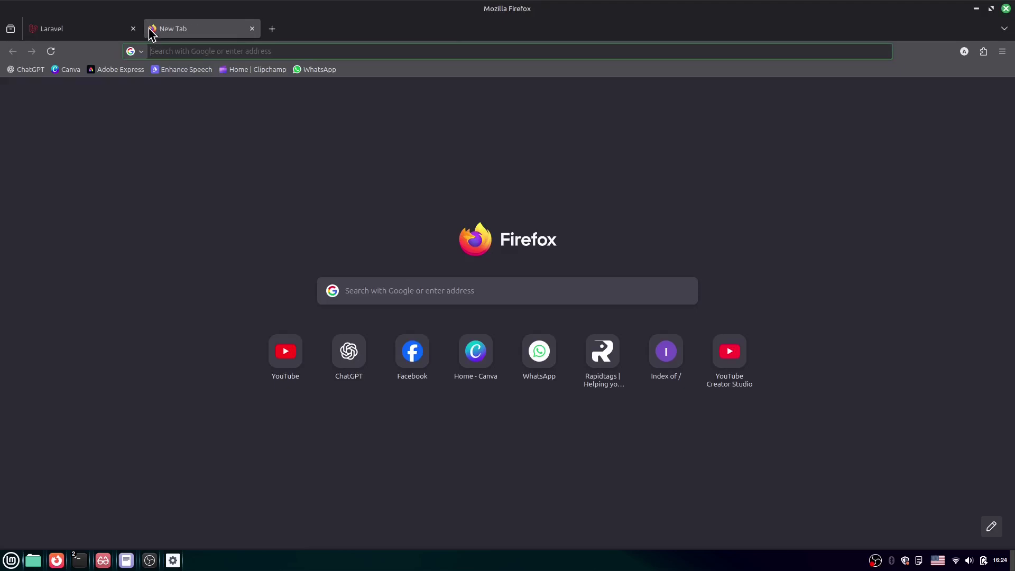
left_click(51, 33)
left_click(51, 51)
left_click(204, 28)
left_click(236, 51)
type("lc")
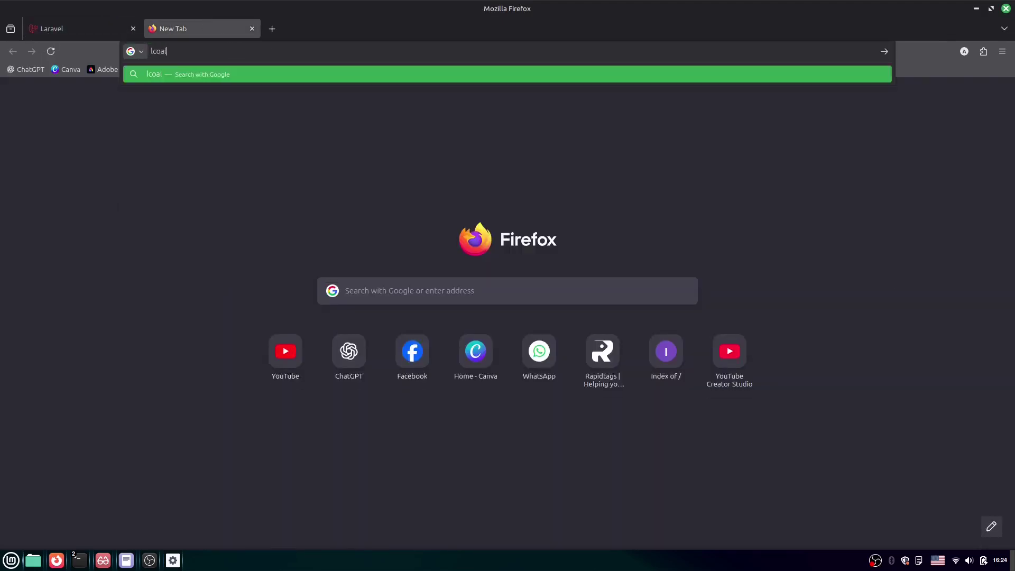
key("BackSpace")
type("ocalhost")
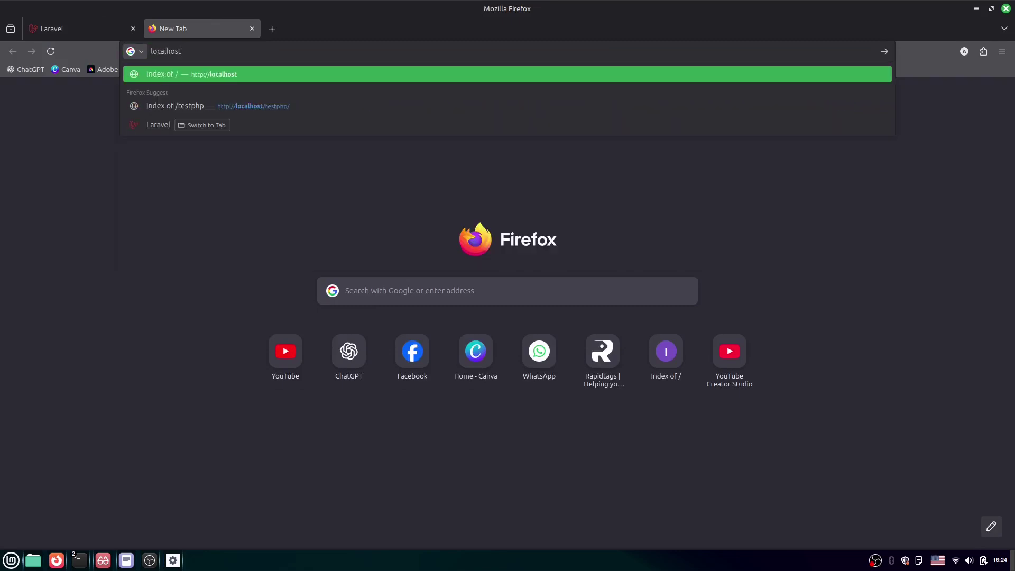
type("/p")
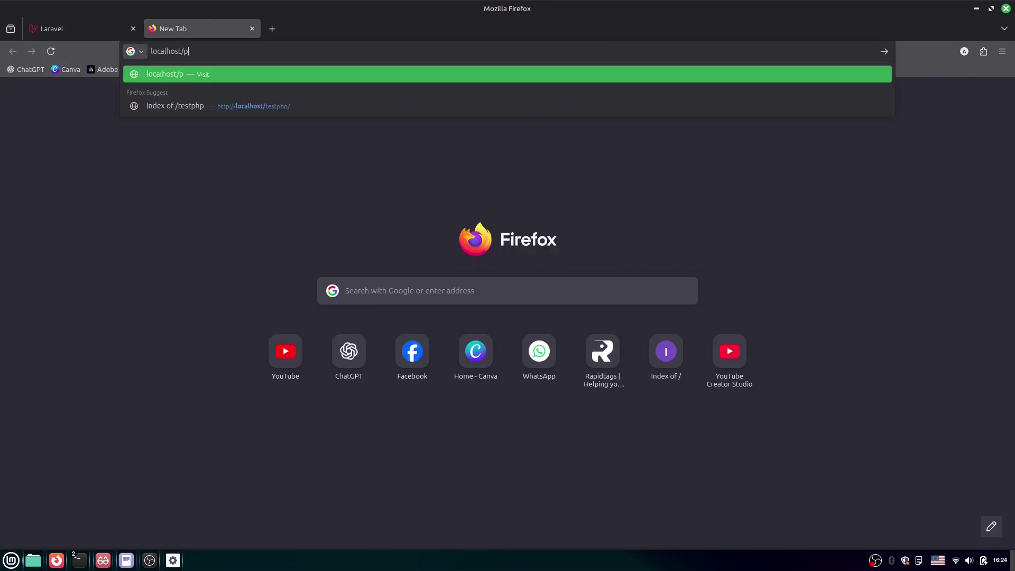
type("hpmyadmin")
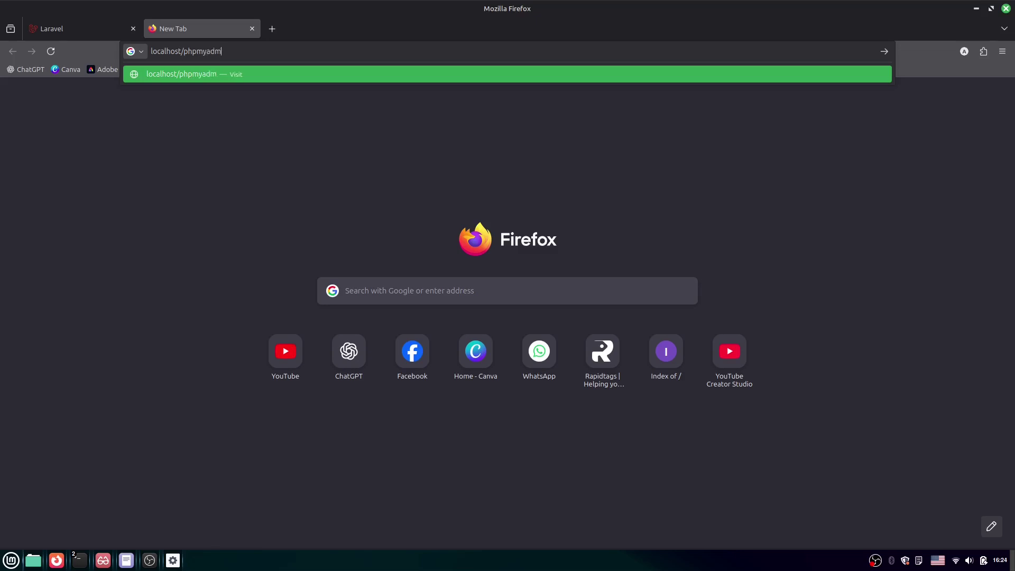
key("Return")
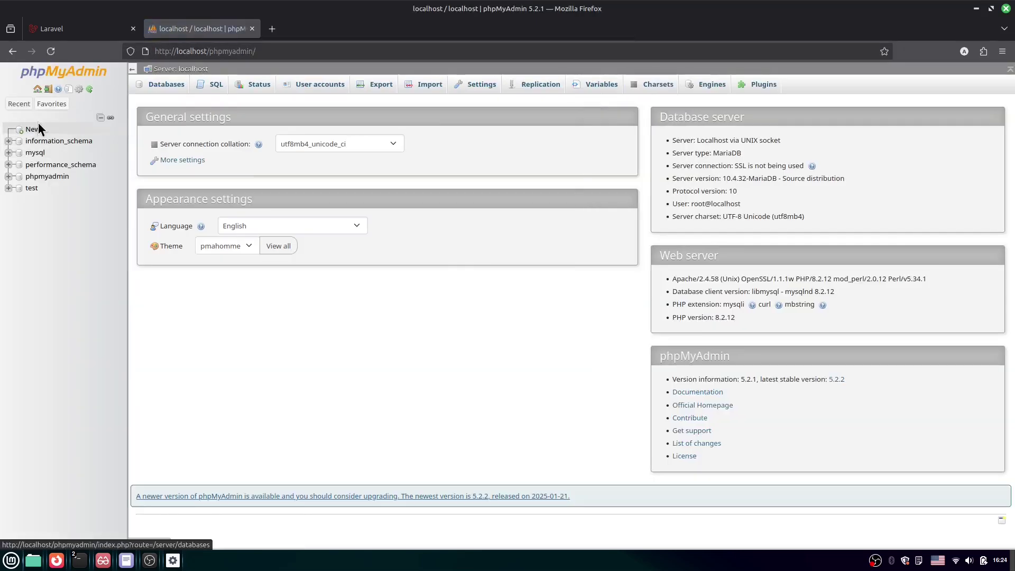
- Create a new database named testlara_db in phpMyAdmin
left_click(35, 129)
left_click(214, 172)
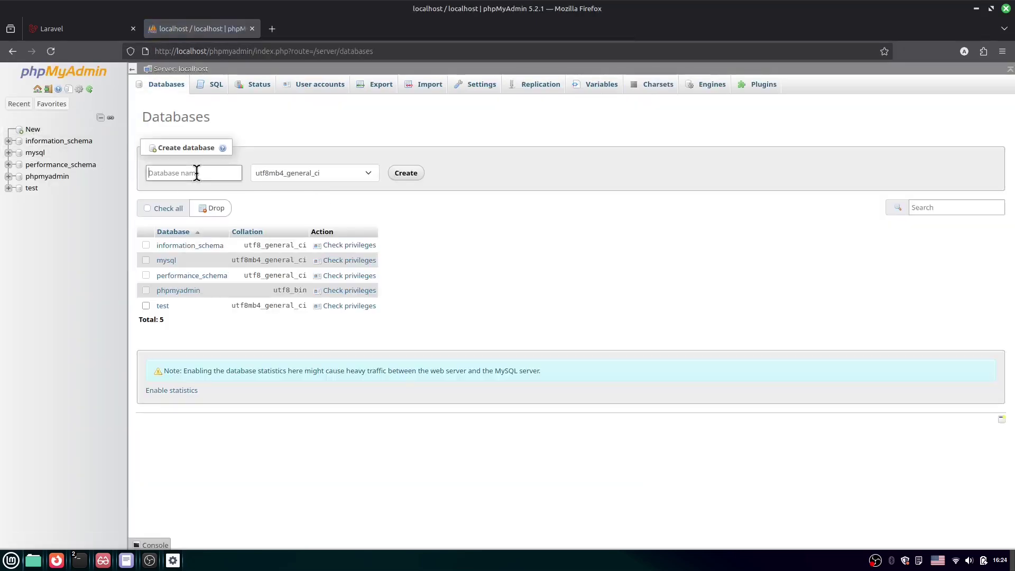
type("tst")
left_click_drag(194, 180, 84, 166)
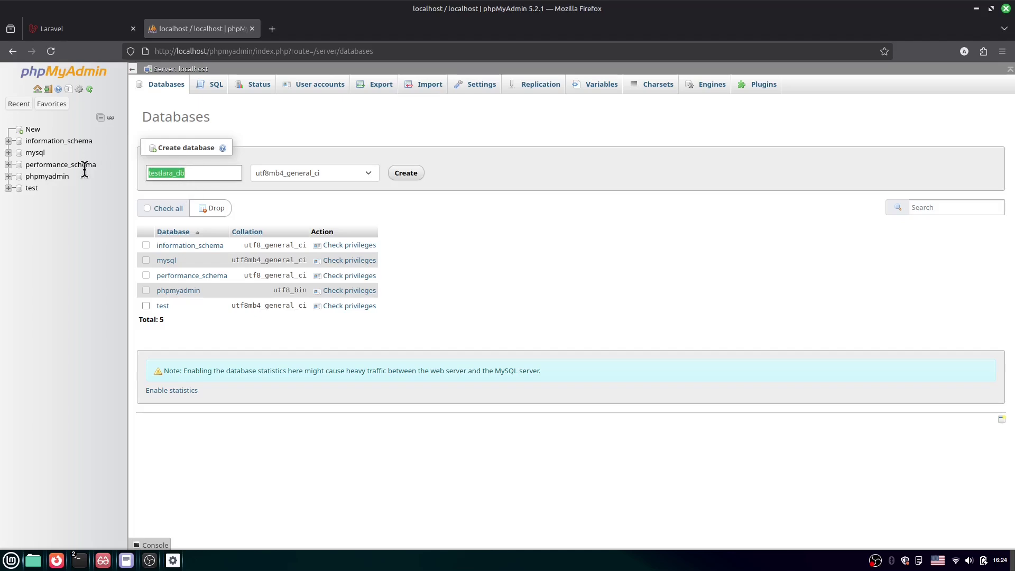
left_click(417, 174)
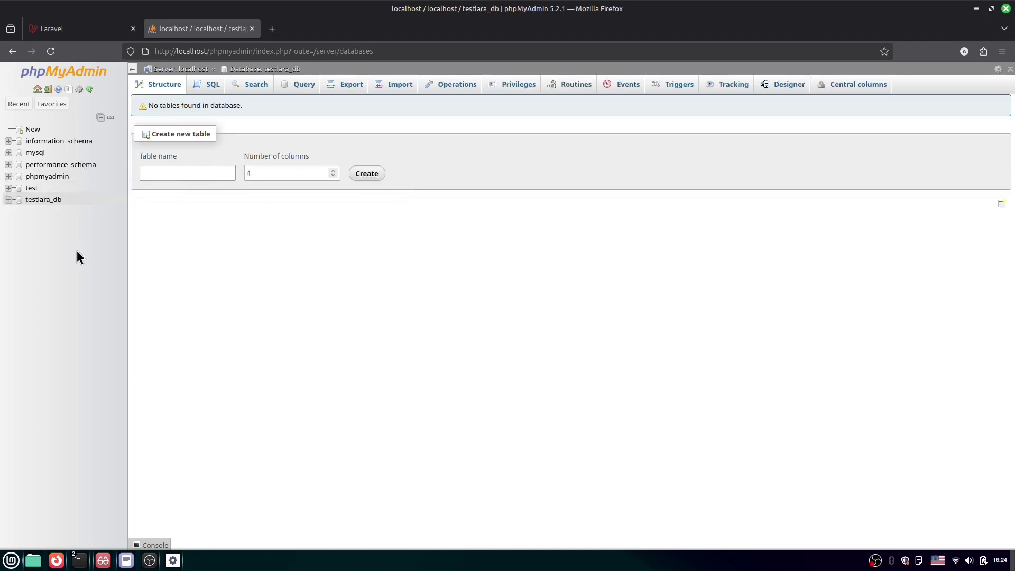
left_click(102, 30)
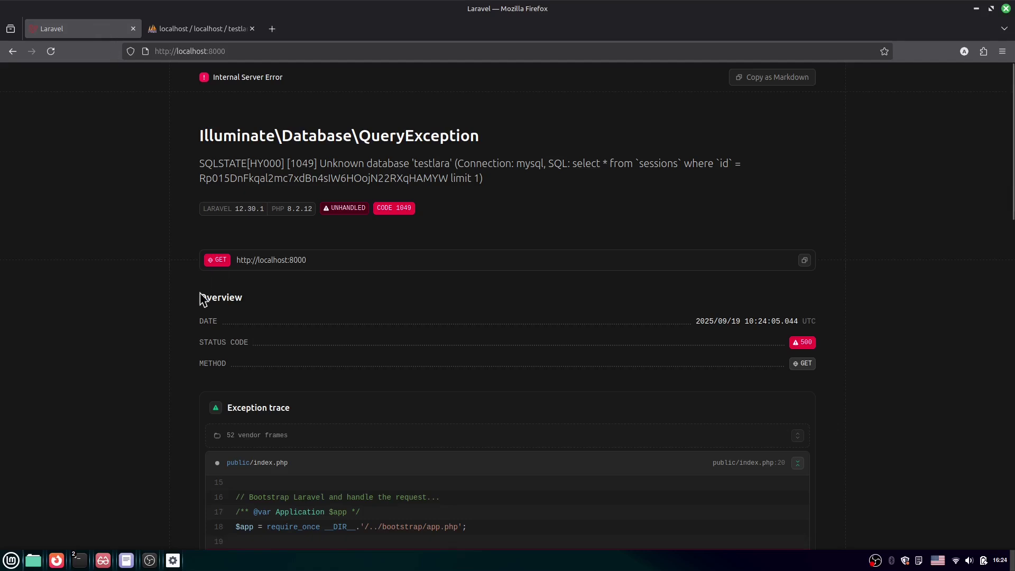
- Launch Sublime Text from the Mint menu search and maximize it
left_click(33, 559)
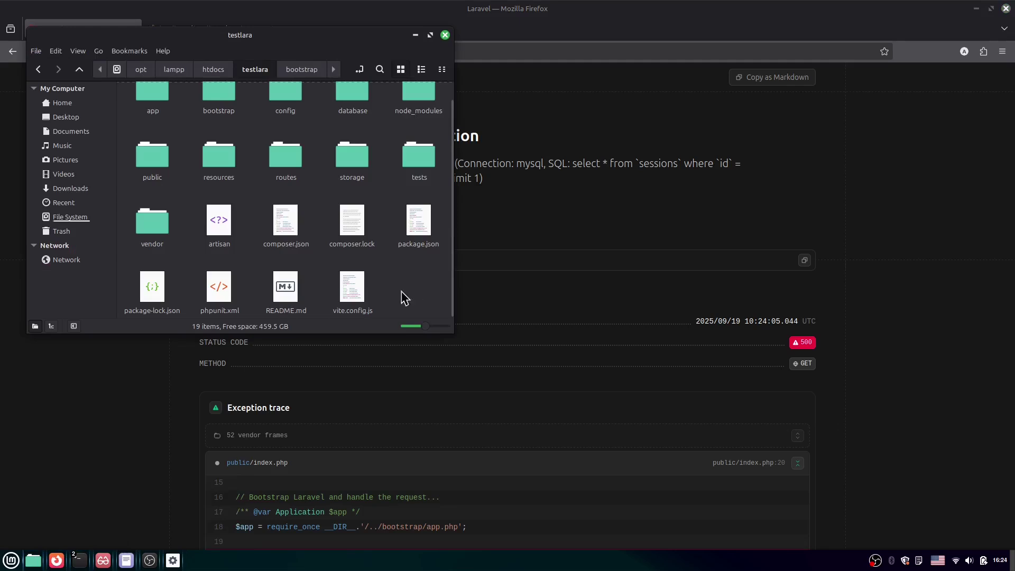
left_click(12, 561)
type("sublime")
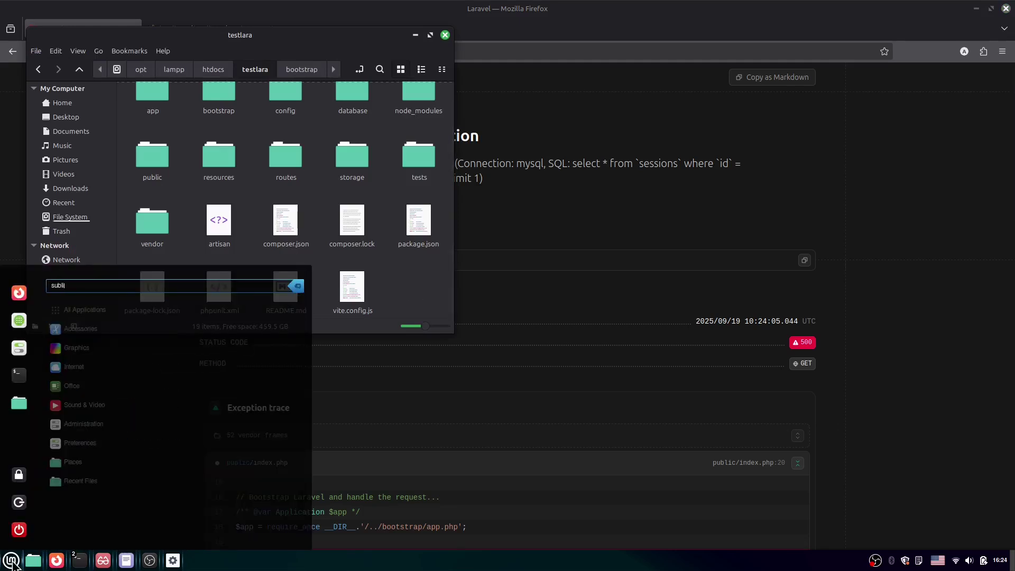
key("Return")
left_click(416, 25)
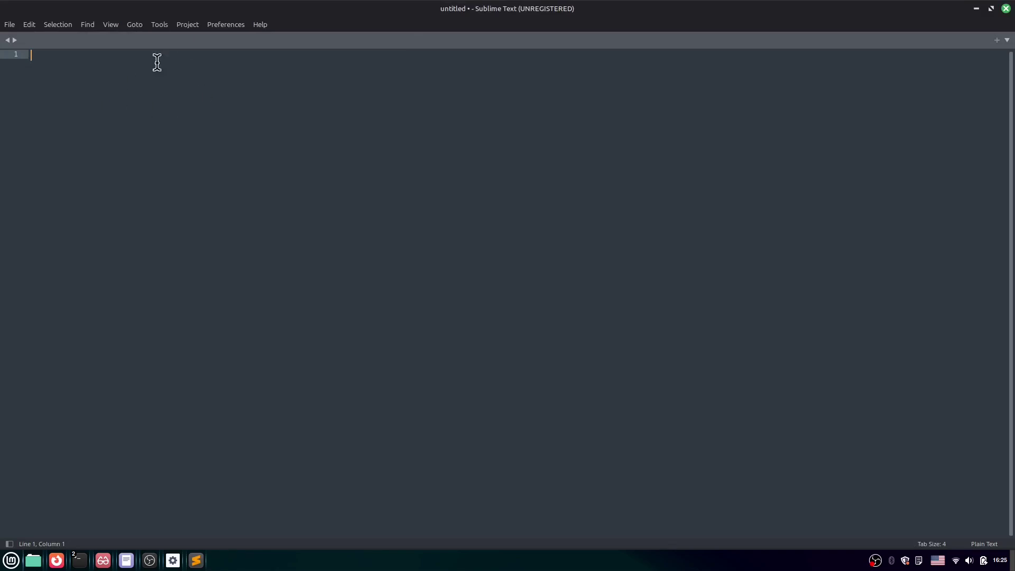
- Drag the testlara folder from Nemo's htdocs onto Sublime Text to add it as a project
left_click(33, 561)
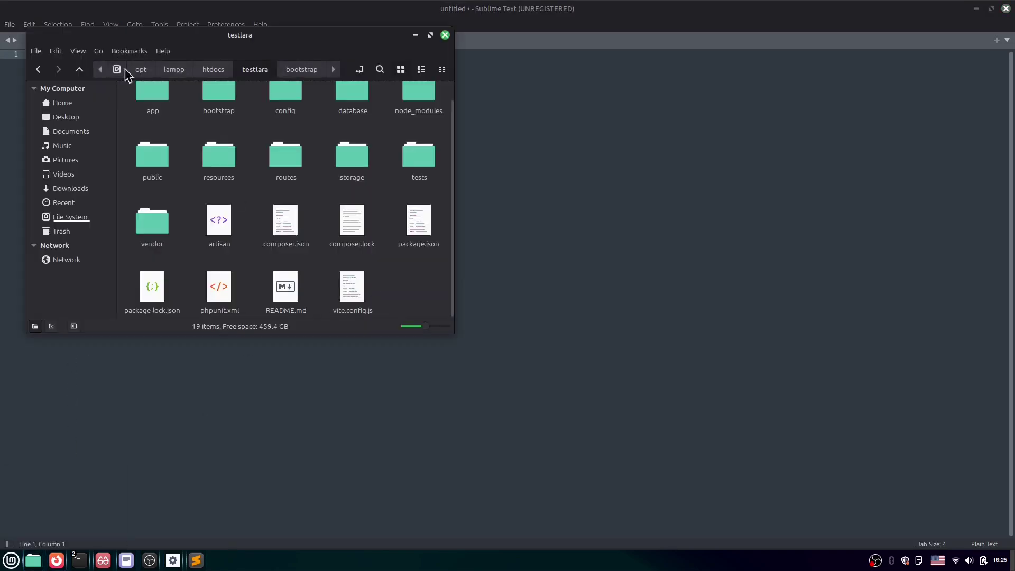
left_click(39, 69)
left_click_drag(152, 119, 599, 189)
left_click(600, 189)
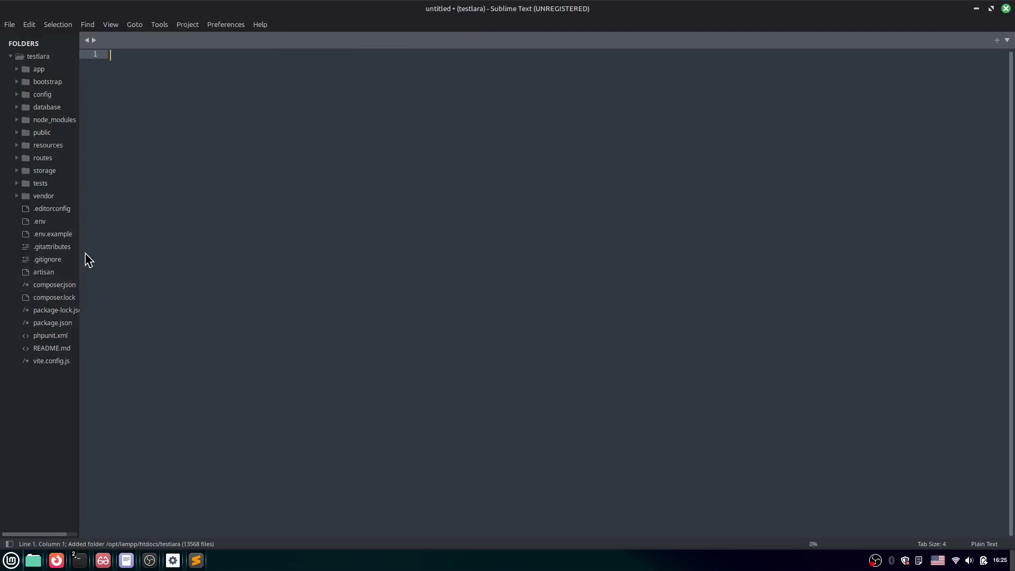
- Change DB_DATABASE on line 26 of .env from testlara to testlara_db and save
left_click_drag(80, 261, 164, 252)
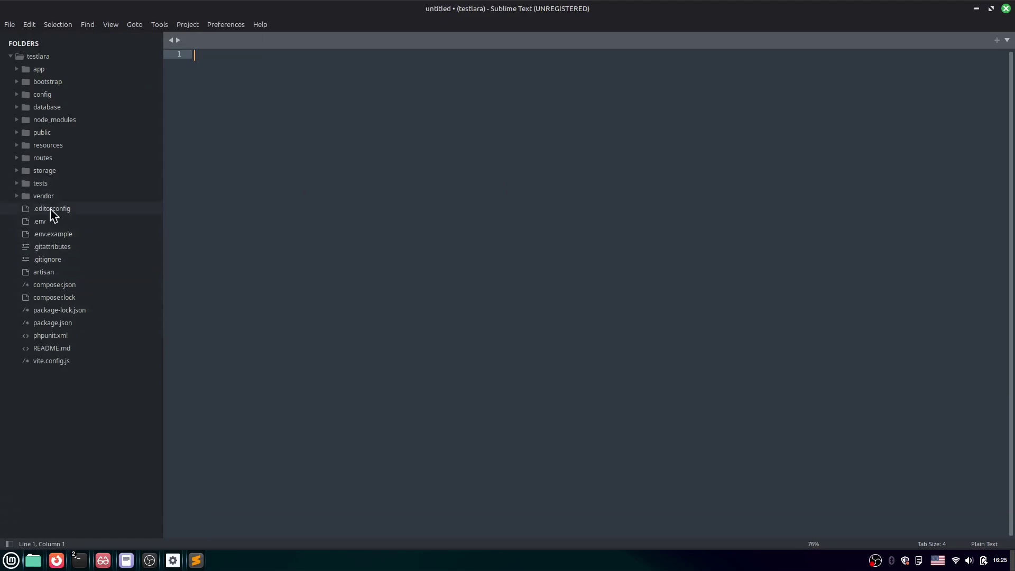
left_click(53, 222)
scroll(264, 313, "down", 1)
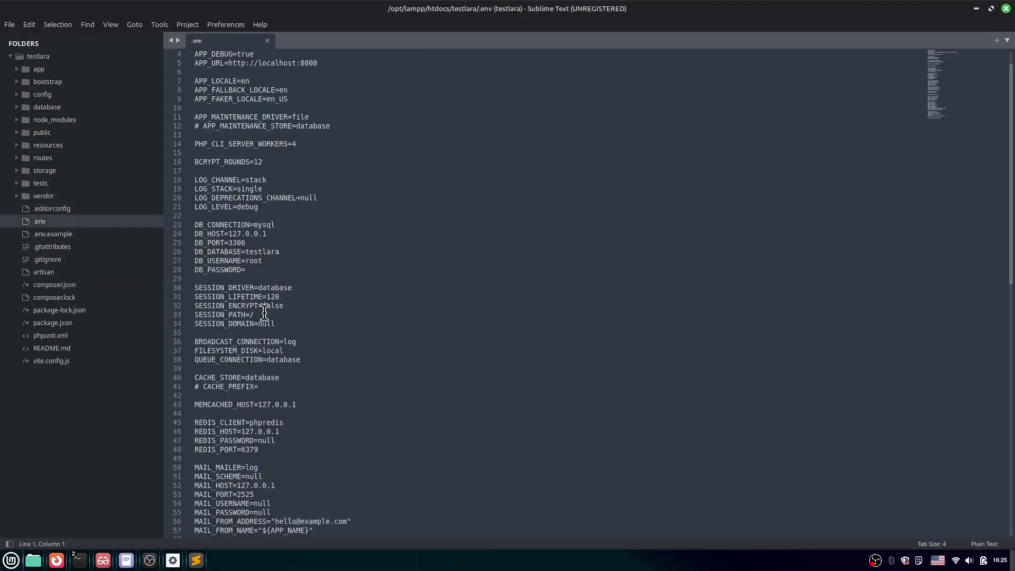
double_click(256, 252)
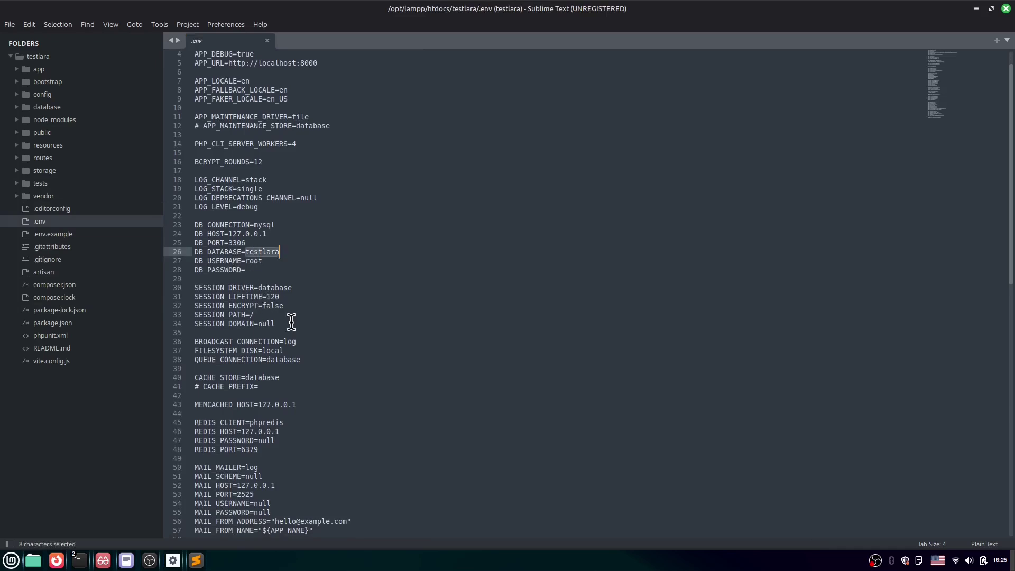
key("Right")
type("_db")
key("ctrl+s")
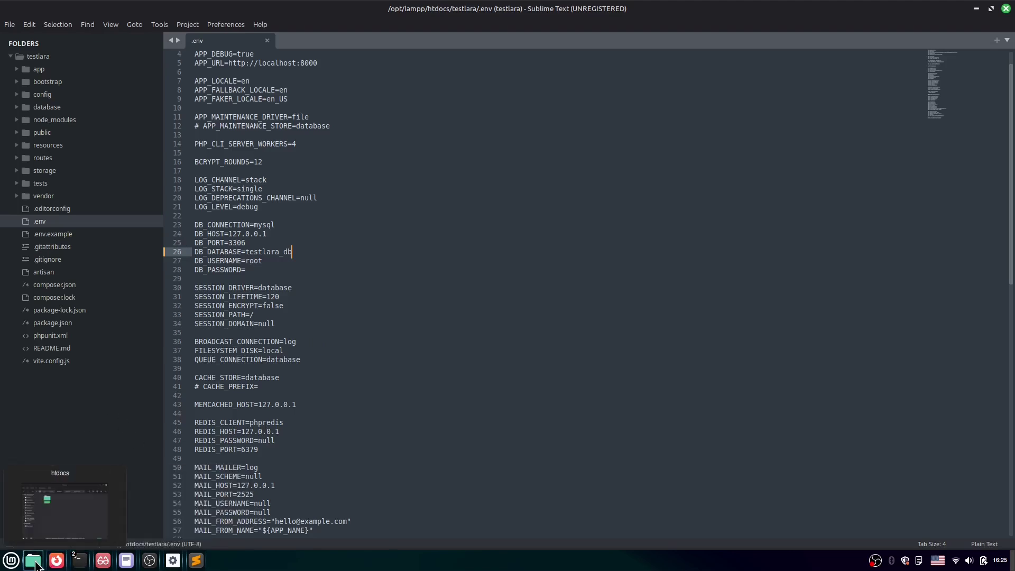
left_click(35, 564)
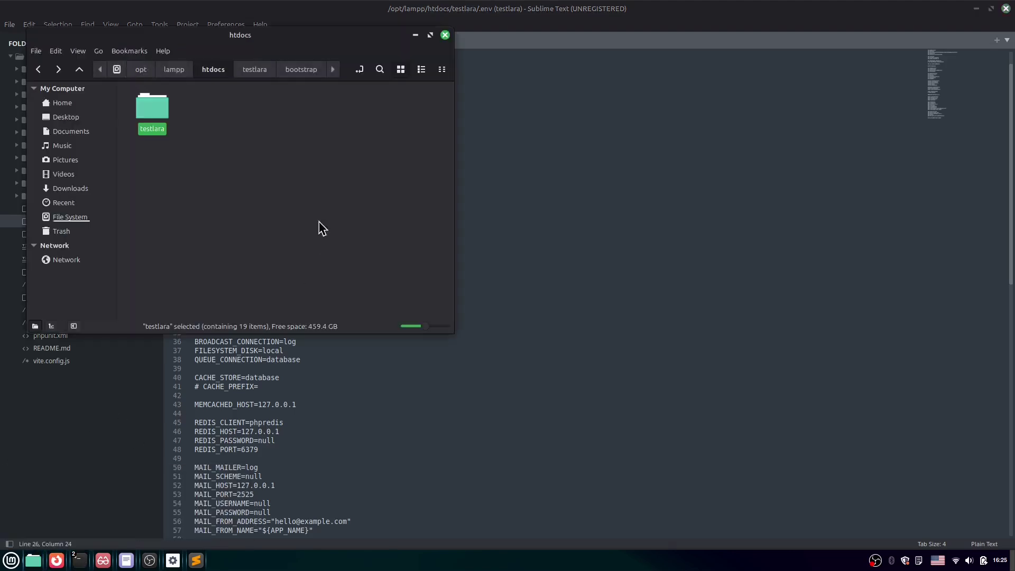
- Open a new terminal inside the testlara project folder from Nemo
left_click(79, 560)
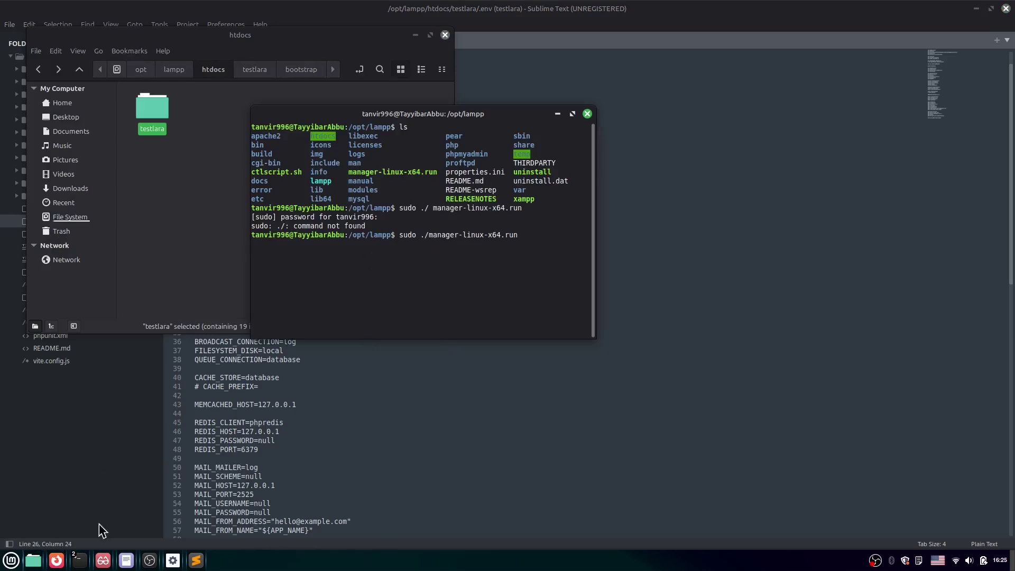
mouse_move(79, 559)
mouse_move(70, 532)
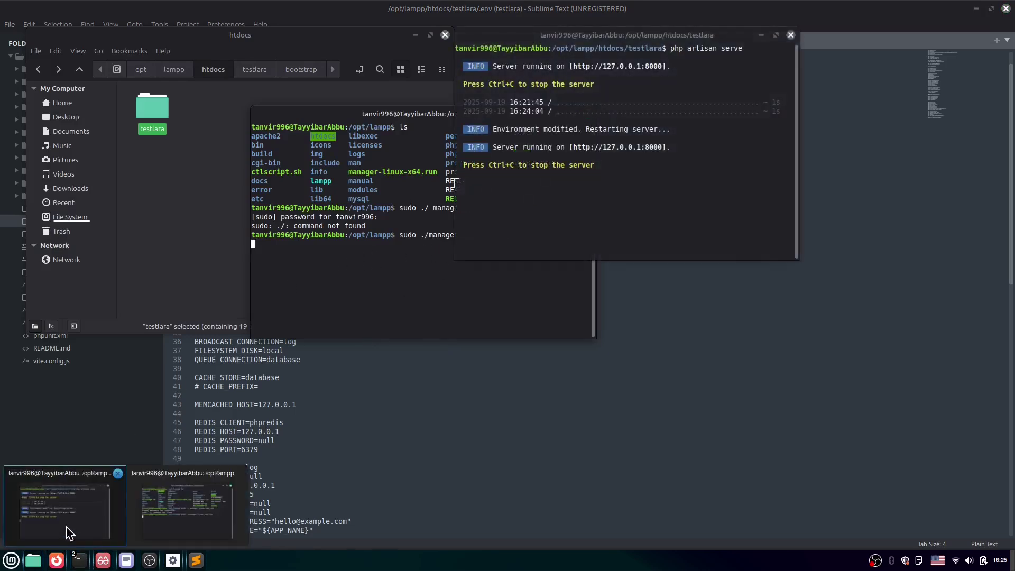
left_click(69, 533)
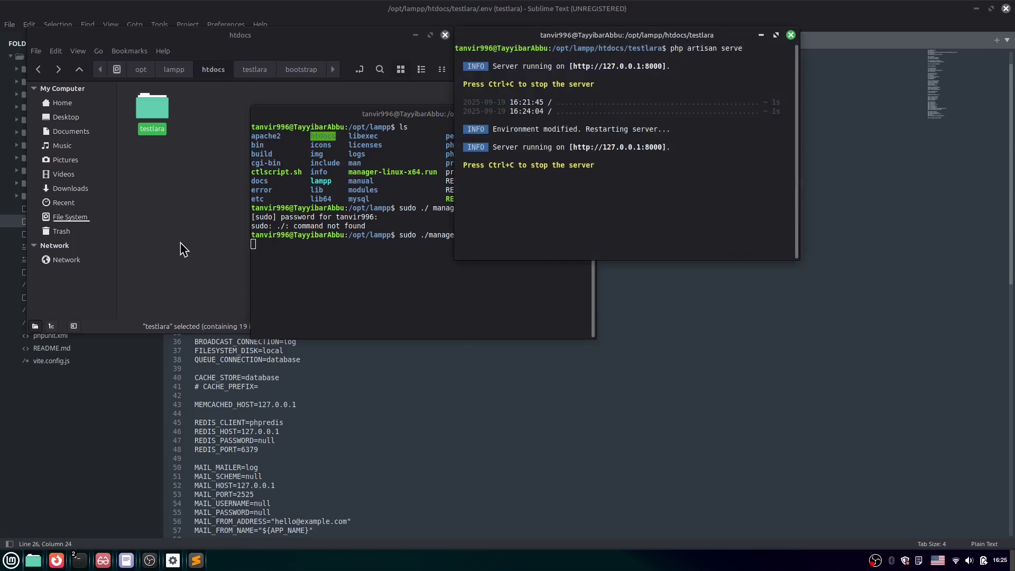
left_click(154, 101)
double_click(154, 100)
right_click(412, 307)
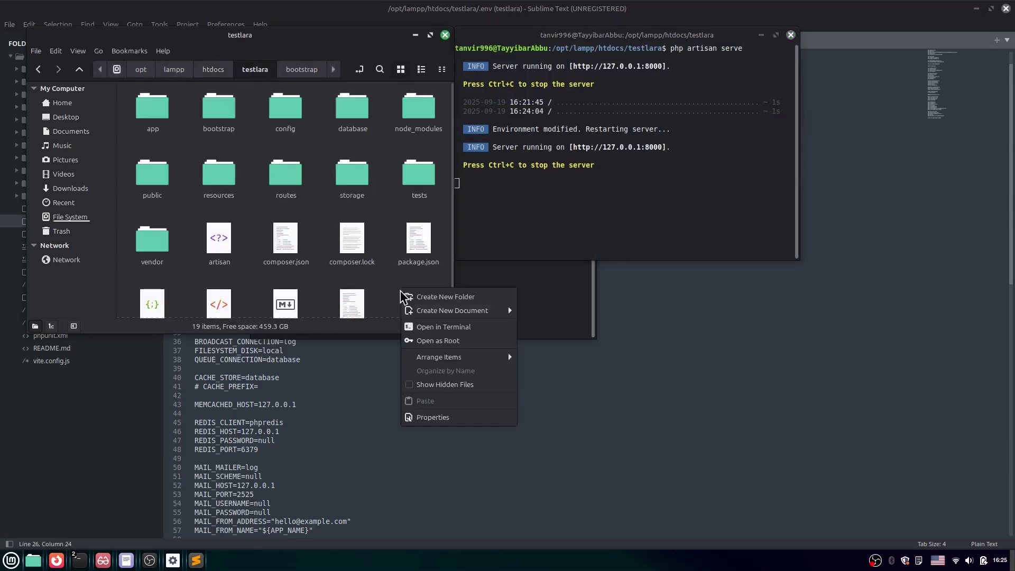
left_click(452, 329)
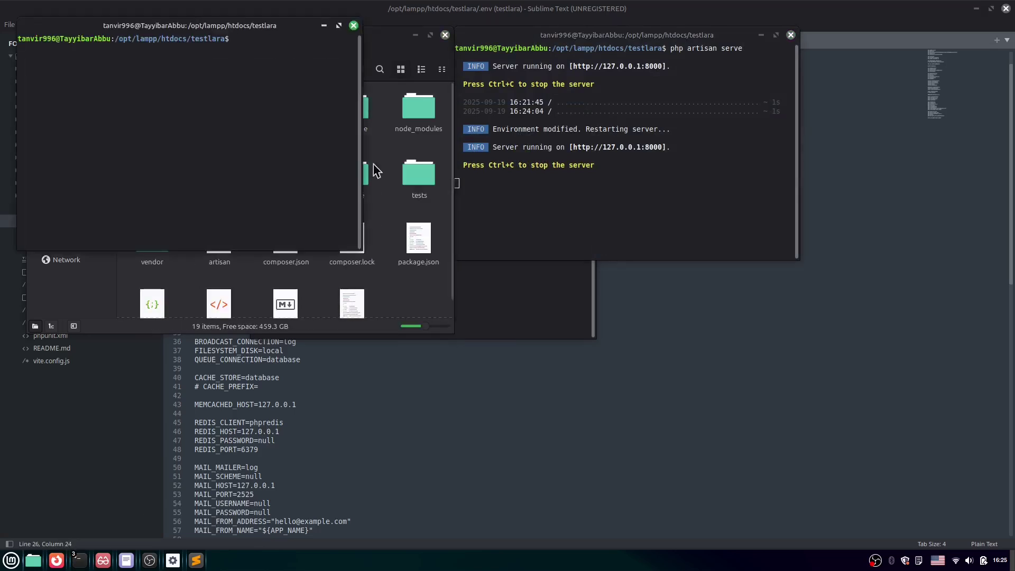
- Run php artisan migrate, then close the terminal and file manager
type("php artisan serve")
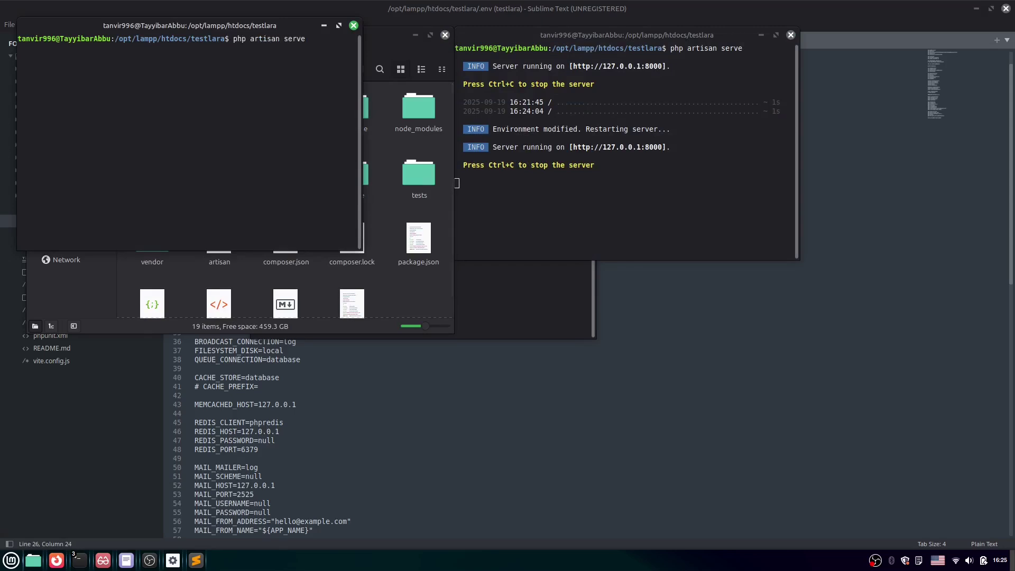
key("BackSpace")
key("BackSpace")
key("BackSpace")
key("BackSpace")
key("BackSpace")
key("BackSpace")
key("BackSpace")
key("BackSpace")
key("BackSpace")
key("BackSpace")
key("BackSpace")
type("e")
key("Return")
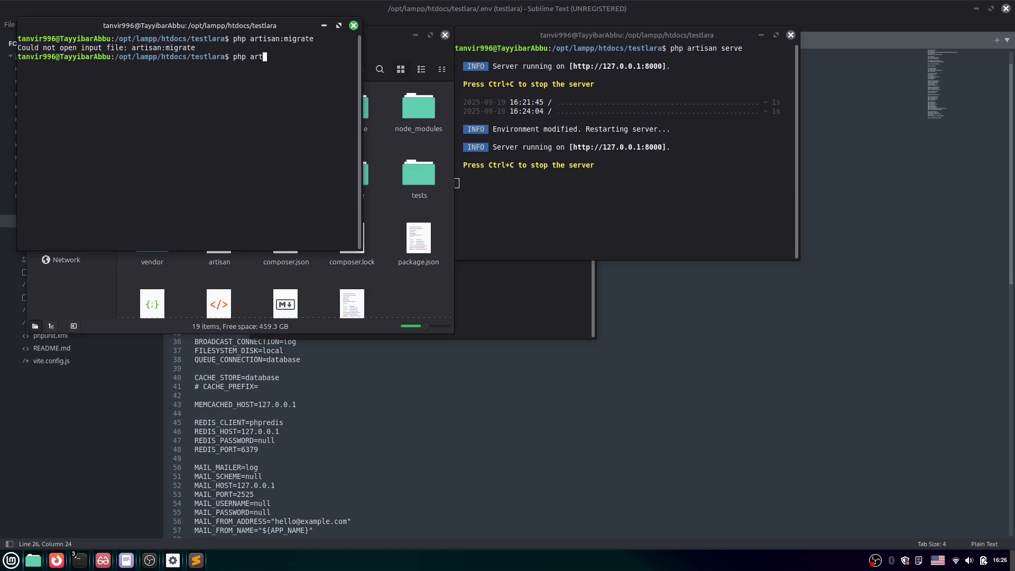
type("php artisan migrate")
key("Return")
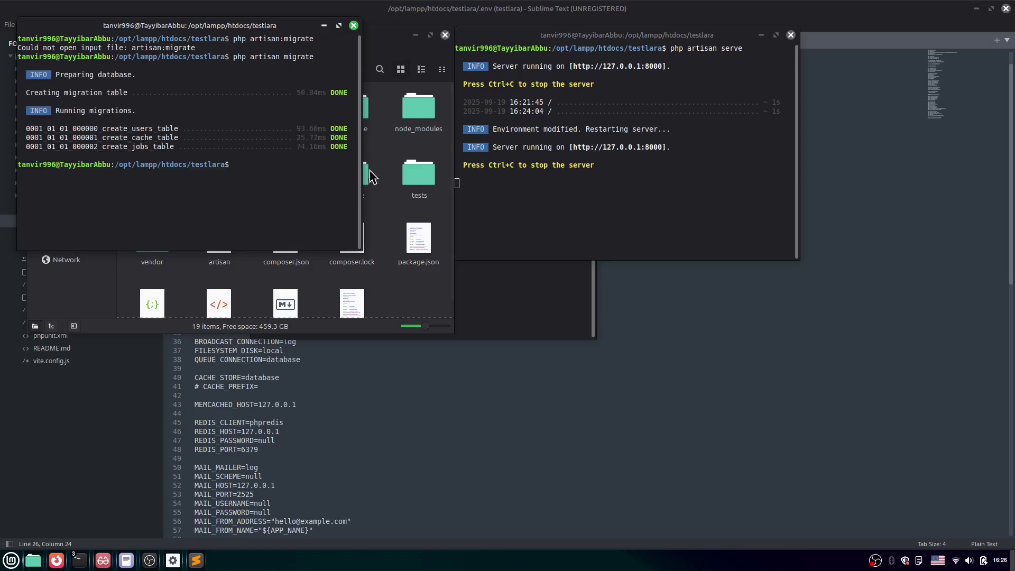
left_click(353, 25)
left_click(446, 35)
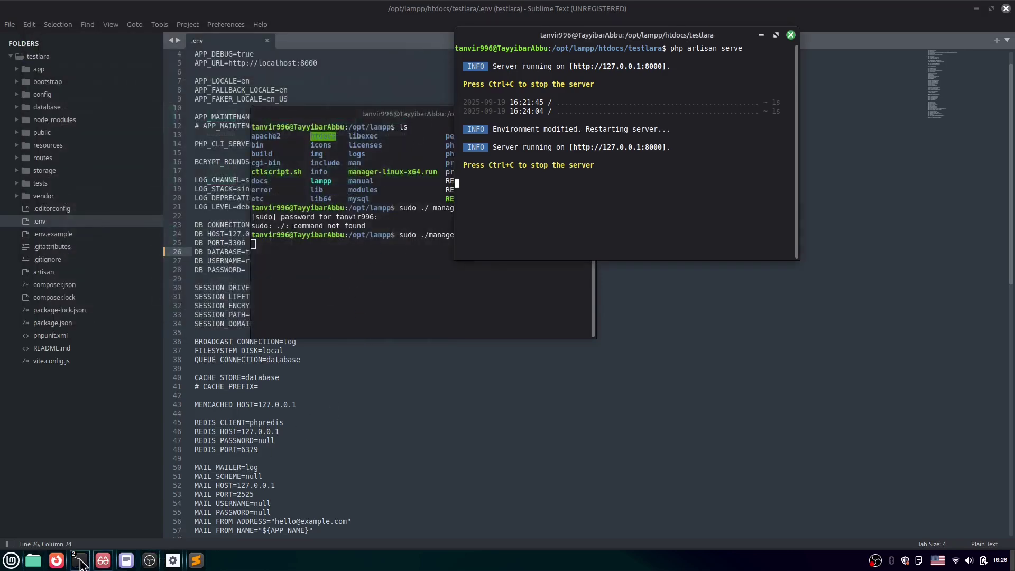
- Reload localhost:8000 for the welcome page and check testlara_db's users table in phpMyAdmin
left_click(56, 560)
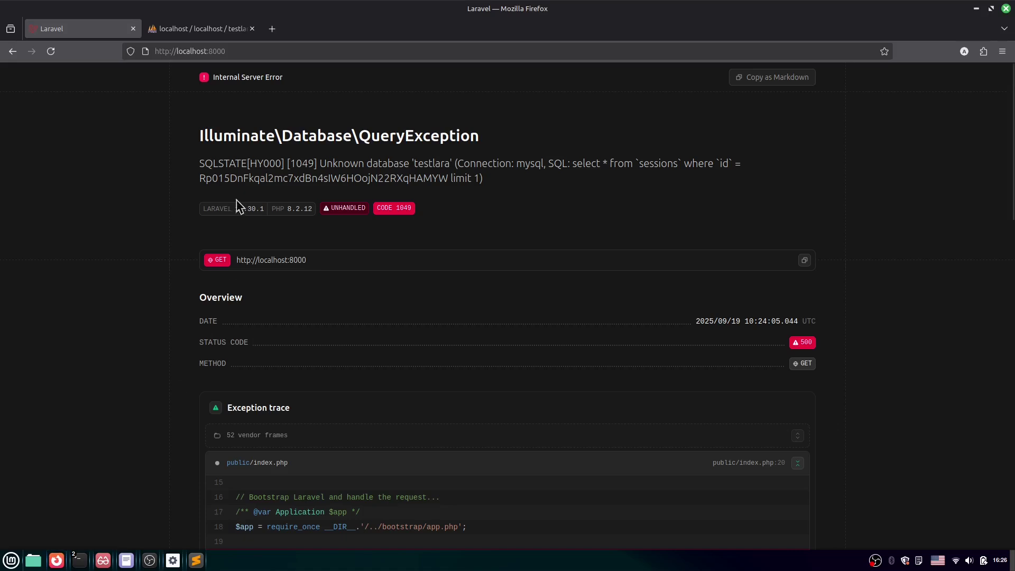
left_click(51, 52)
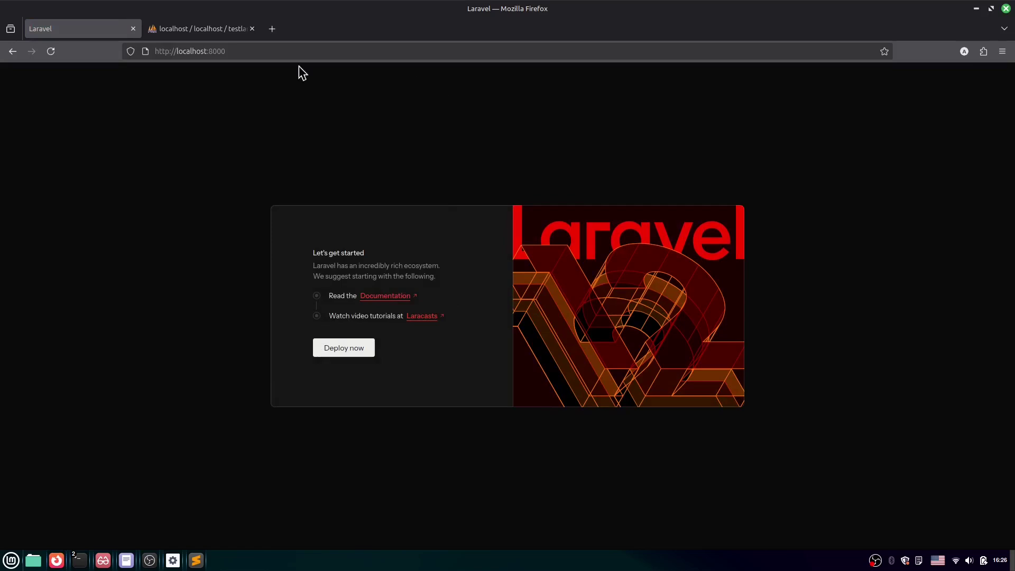
left_click(222, 31)
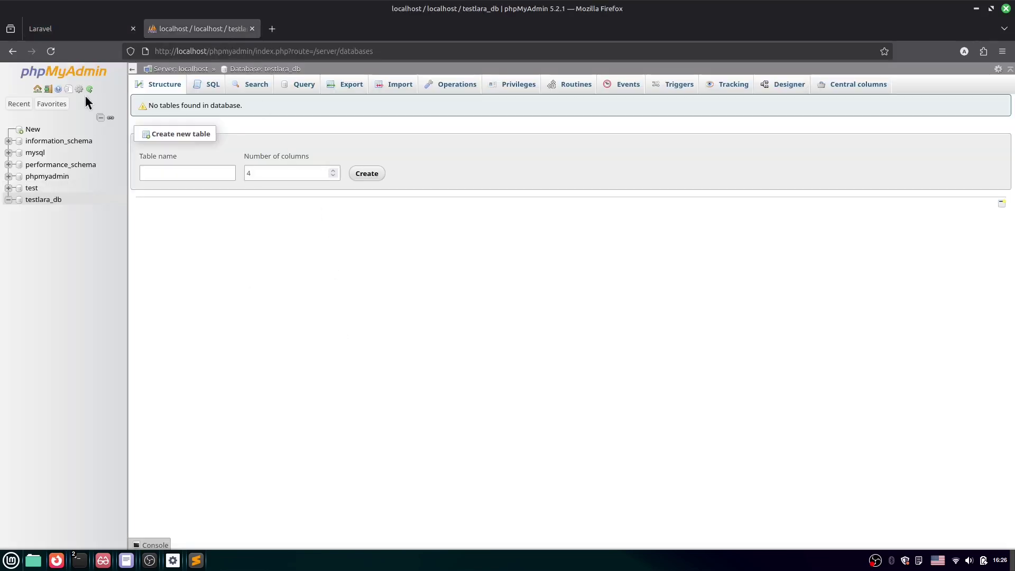
left_click(52, 58)
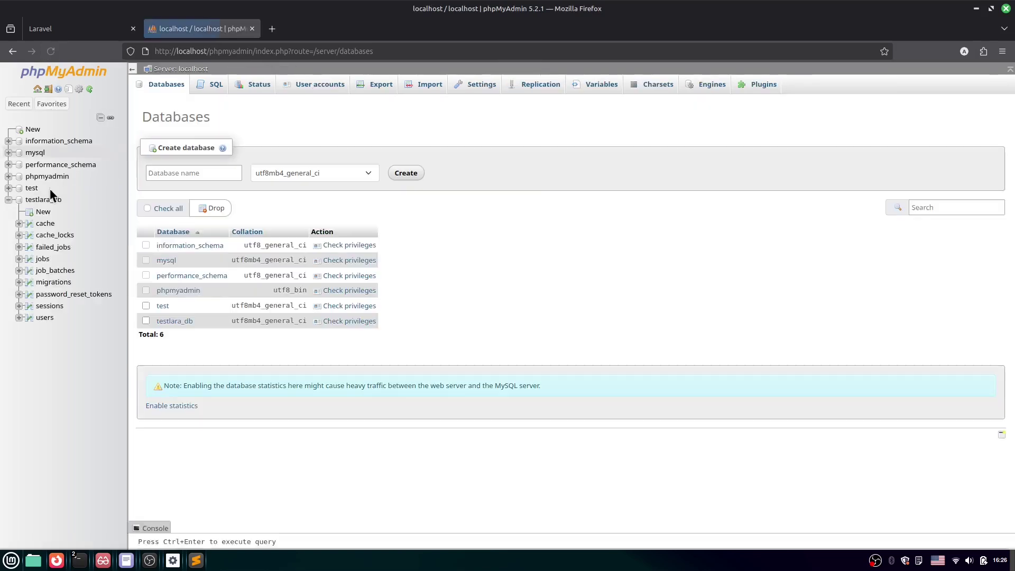
left_click(45, 318)
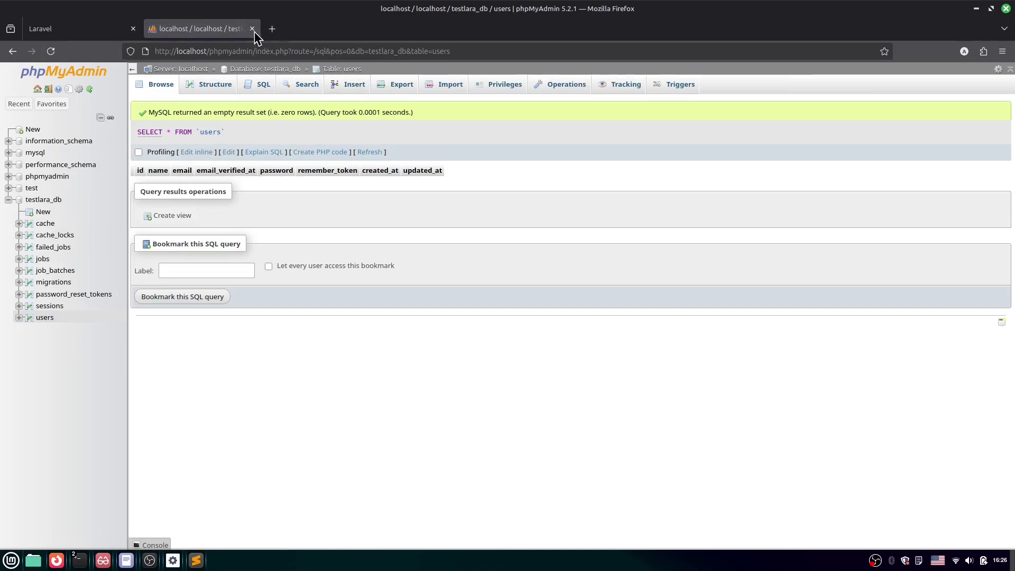
left_click(100, 31)
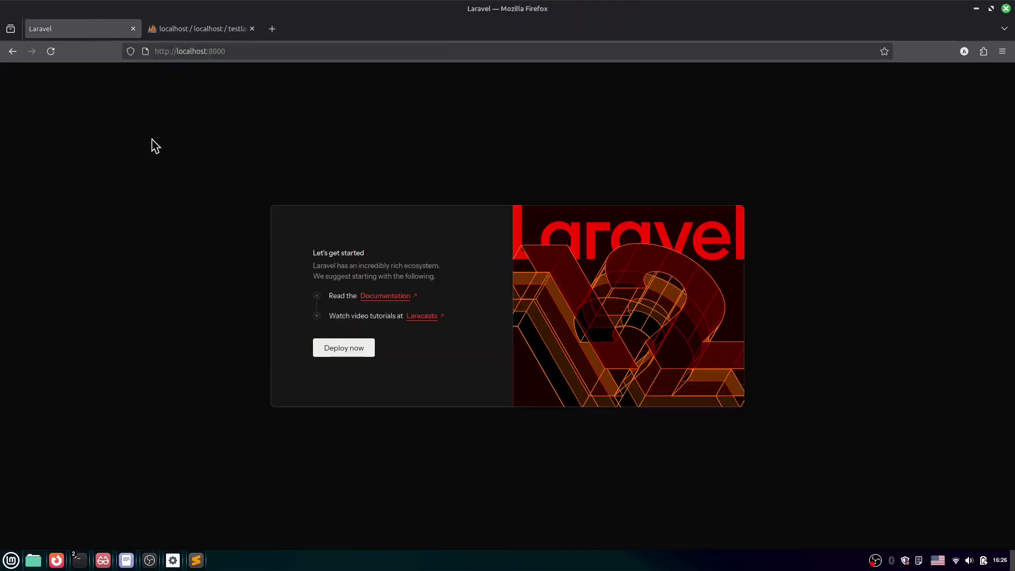